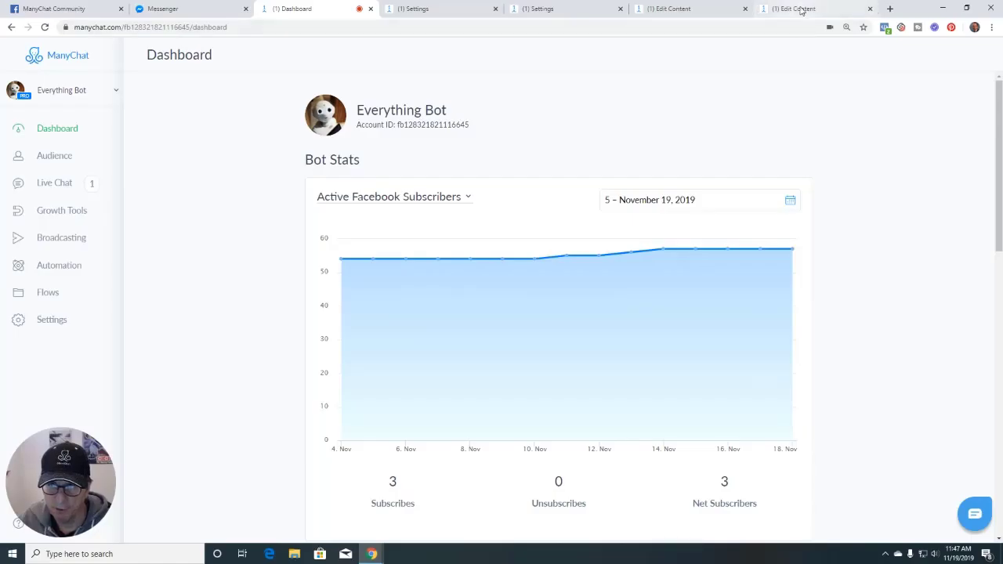
Step: Bring up the test qr now flow, zoom the canvas, and box-select the lower message blocks
{"action": "left_click", "coordinate": [802, 11]}
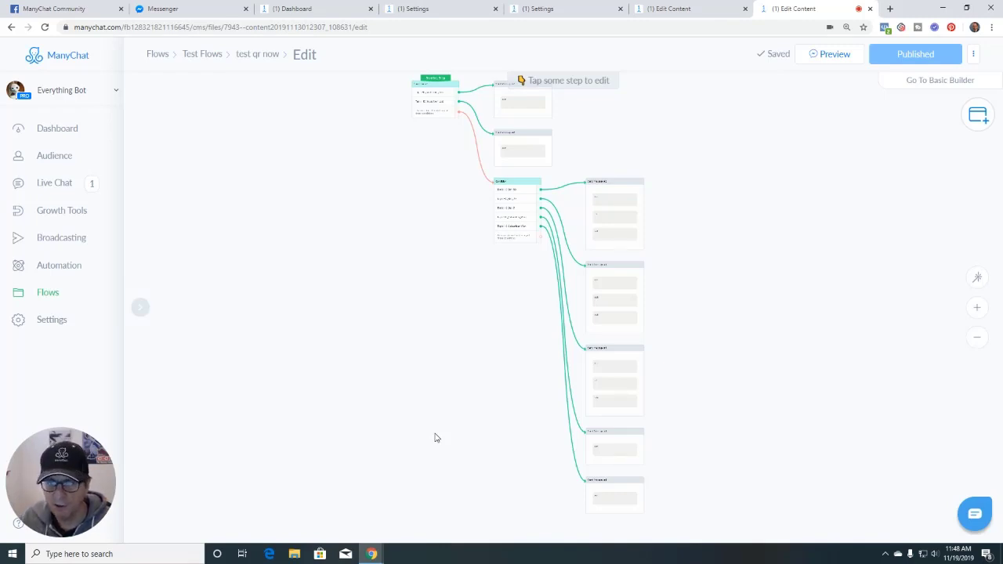
{"action": "scroll", "coordinate": [466, 396], "scroll_direction": "down", "scroll_amount": 5}
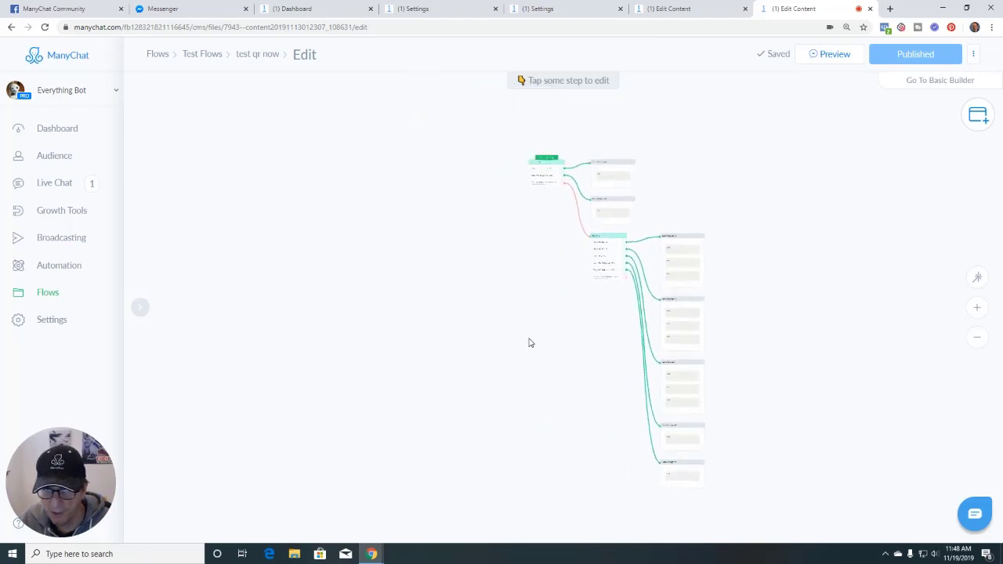
{"action": "scroll", "coordinate": [528, 342], "scroll_direction": "up", "scroll_amount": 2}
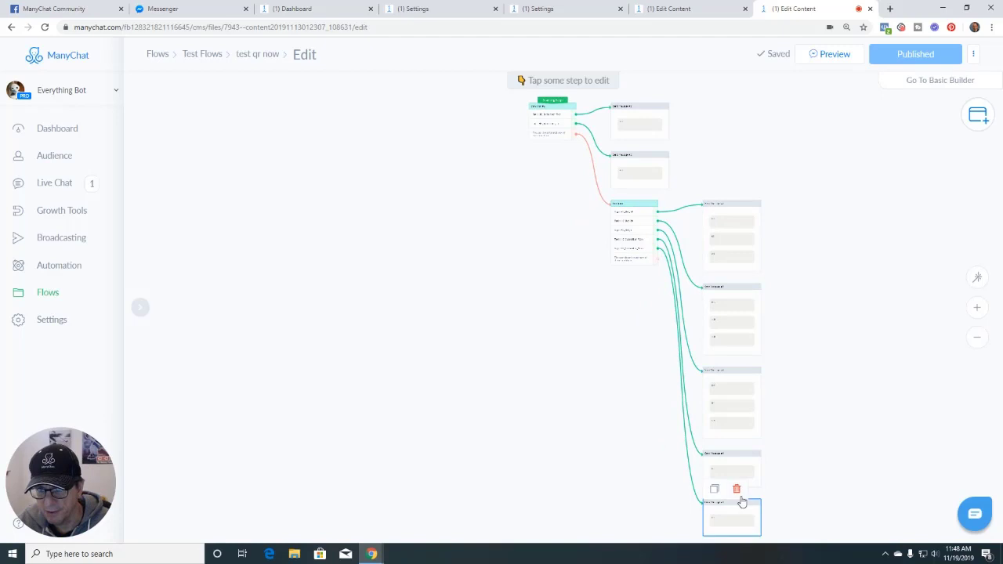
{"action": "scroll", "coordinate": [524, 391], "scroll_direction": "down", "scroll_amount": 3}
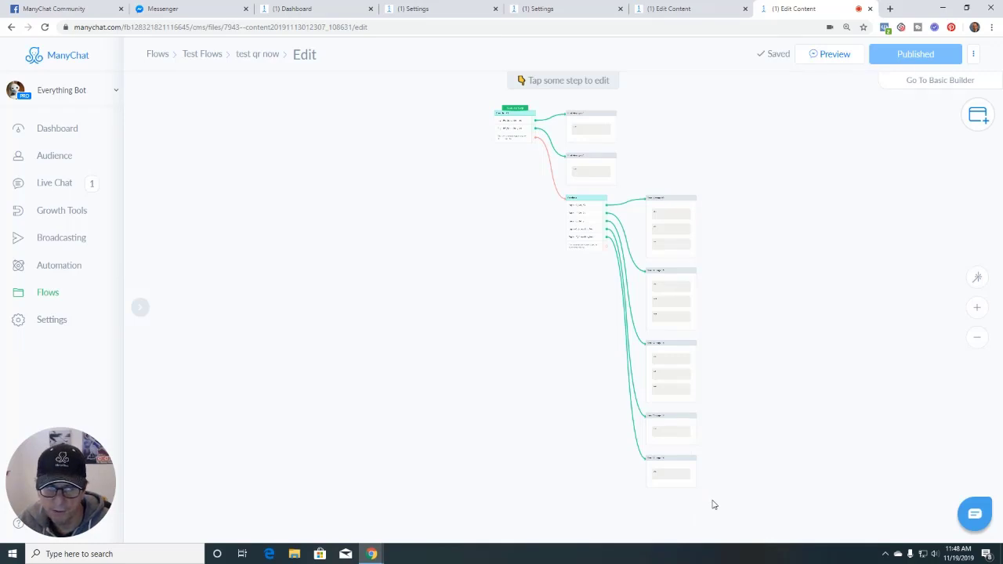
{"action": "mouse_move", "coordinate": [707, 496]}
{"action": "left_mouse_down"}
{"action": "mouse_move", "coordinate": [650, 414]}
{"action": "mouse_move", "coordinate": [638, 364]}
{"action": "mouse_move", "coordinate": [698, 488]}
{"action": "left_mouse_up"}
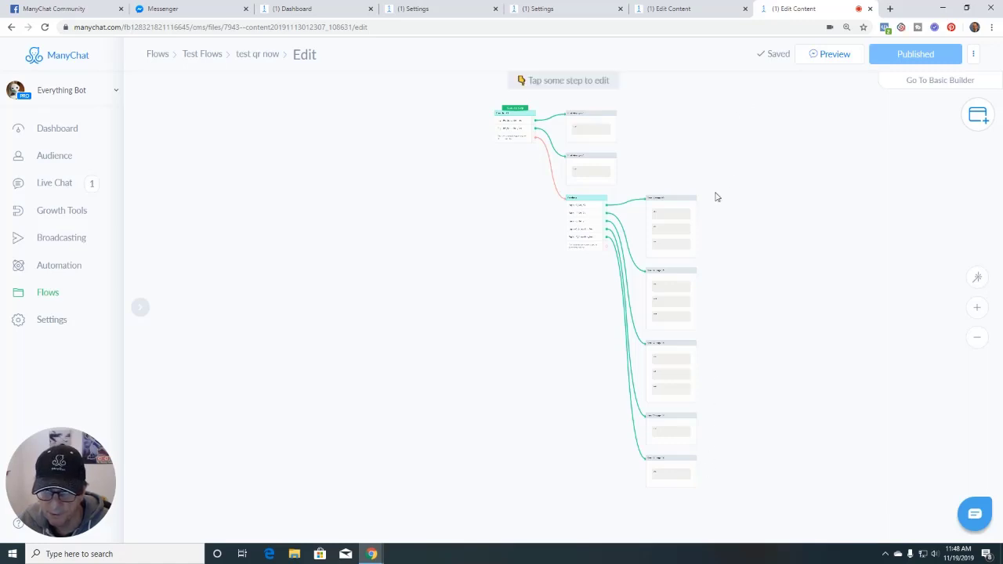
Step: Select the Condition block's message group, nudge it left, then cancel its deletion
{"action": "left_click_drag", "start_coordinate": [704, 192], "coordinate": [562, 499]}
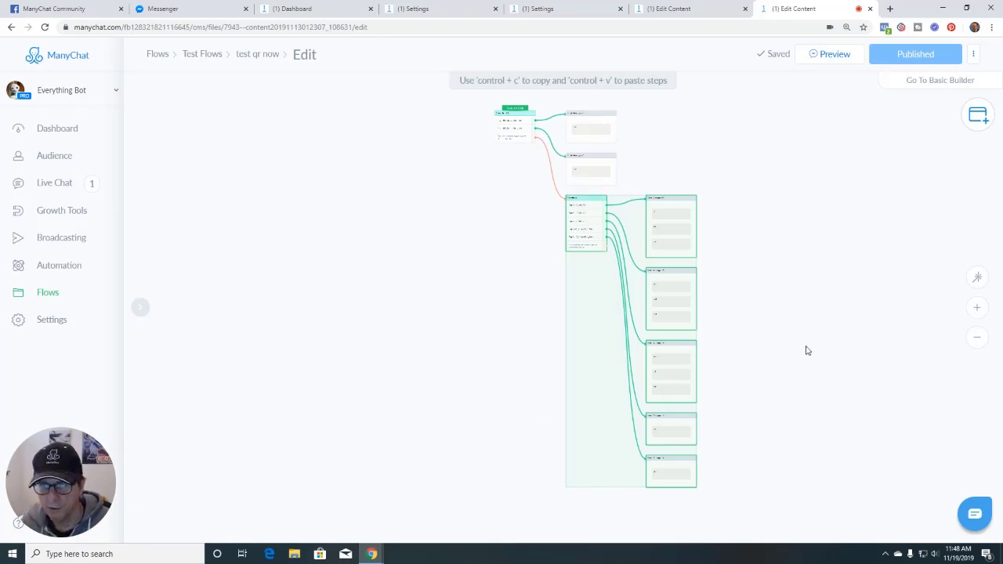
{"action": "mouse_move", "coordinate": [587, 396]}
{"action": "left_mouse_down"}
{"action": "mouse_move", "coordinate": [533, 421]}
{"action": "mouse_move", "coordinate": [698, 358]}
{"action": "mouse_move", "coordinate": [541, 423]}
{"action": "mouse_move", "coordinate": [588, 423]}
{"action": "mouse_move", "coordinate": [629, 408]}
{"action": "mouse_move", "coordinate": [547, 404]}
{"action": "mouse_move", "coordinate": [609, 392]}
{"action": "mouse_move", "coordinate": [593, 392]}
{"action": "left_mouse_up"}
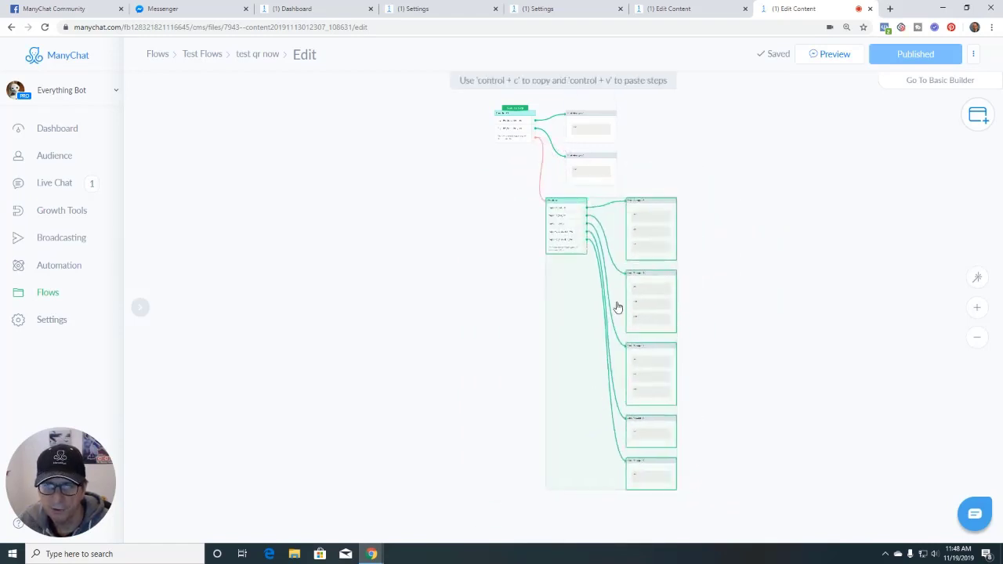
{"action": "left_click", "coordinate": [579, 188]}
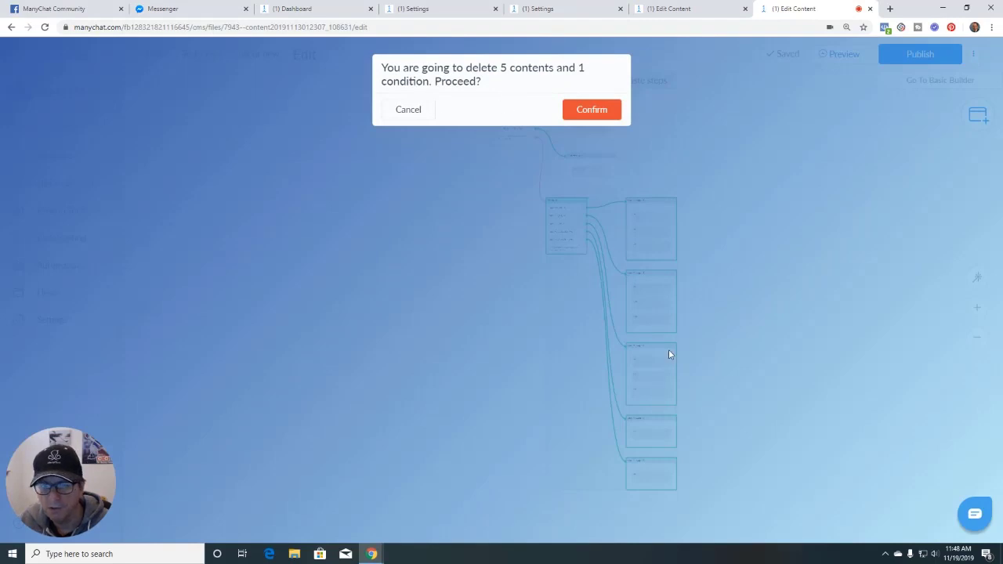
{"action": "left_click", "coordinate": [408, 110]}
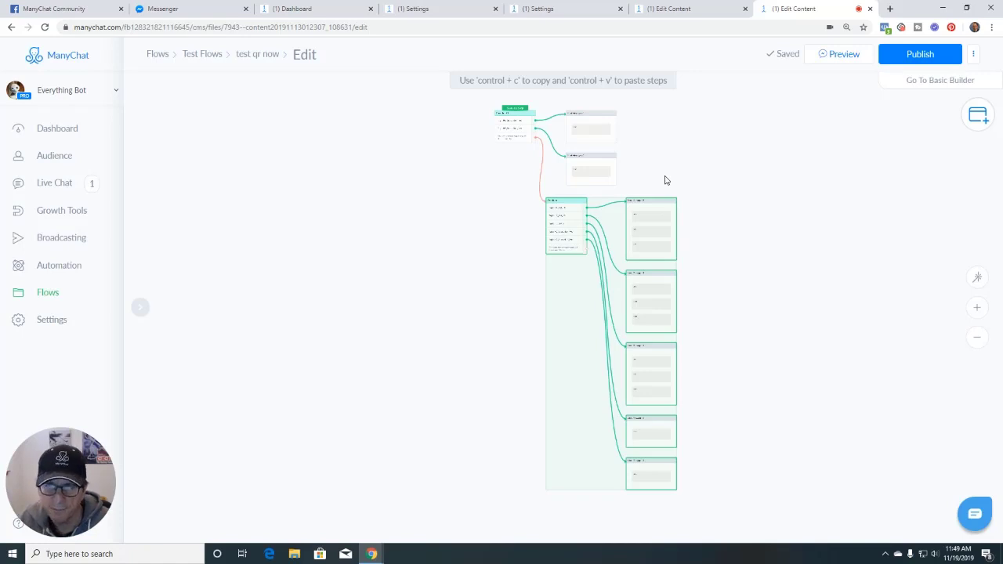
Step: Paste the copied Condition block and its messages into test buttons, then return to test qr now
{"action": "left_click", "coordinate": [682, 9]}
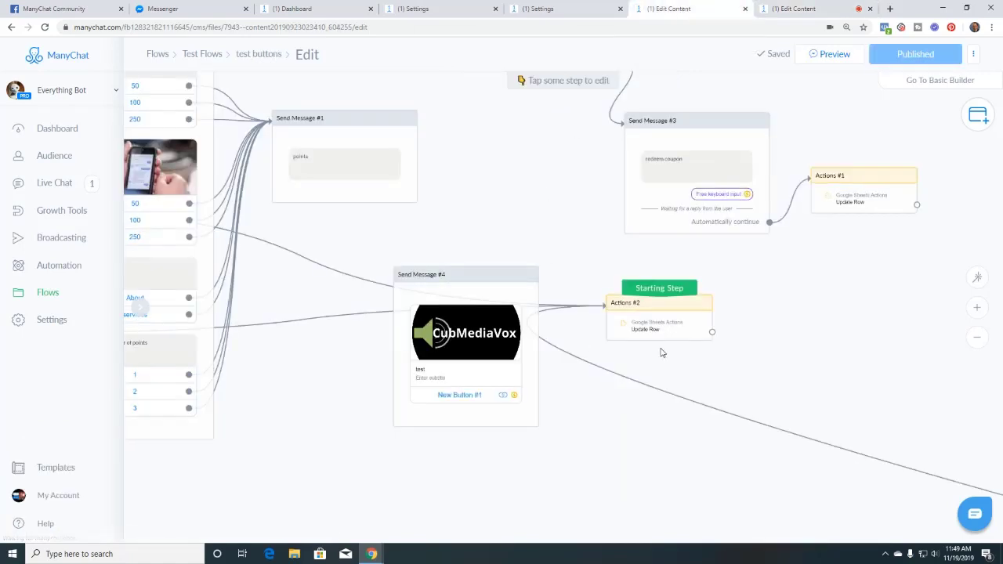
{"action": "left_click_drag", "start_coordinate": [676, 389], "coordinate": [593, 186]}
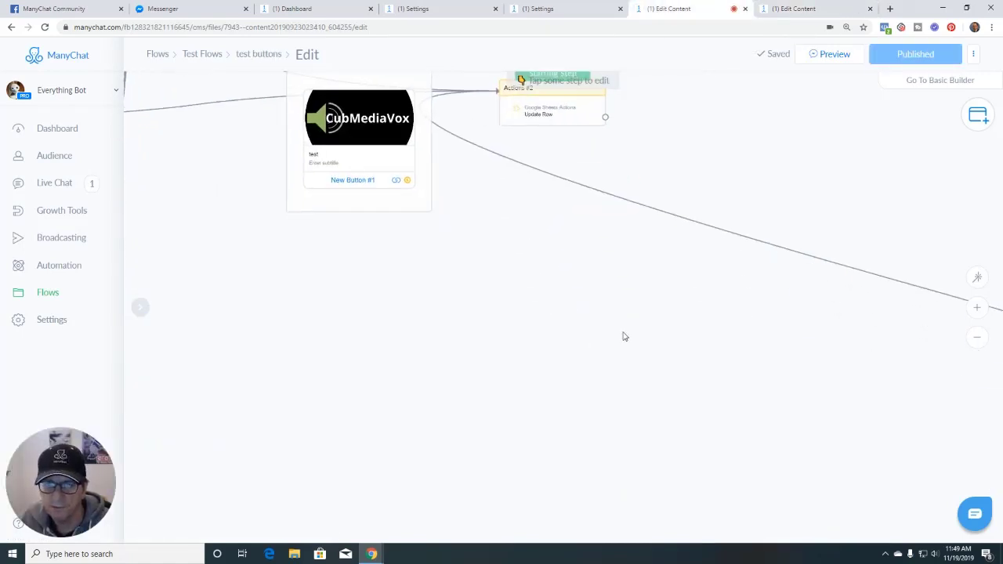
{"action": "left_click_drag", "start_coordinate": [622, 336], "coordinate": [628, 246]}
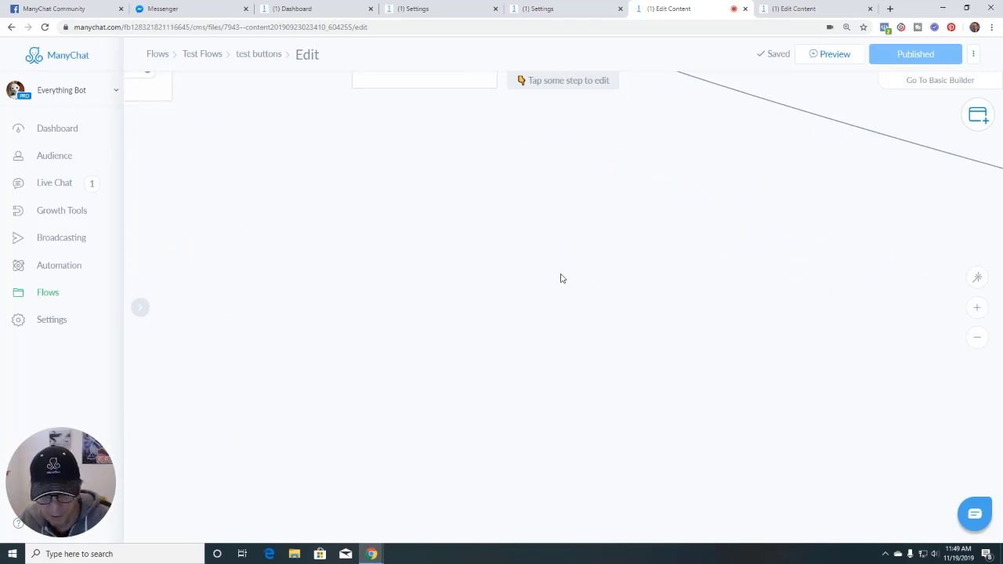
{"action": "key", "text": "ctrl+v"}
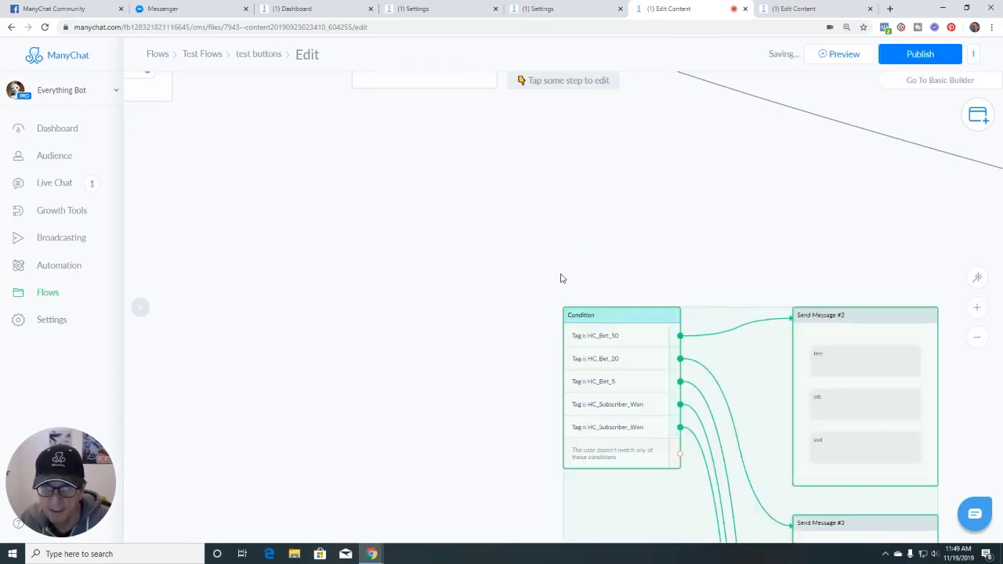
{"action": "left_click_drag", "start_coordinate": [608, 342], "coordinate": [475, 178]}
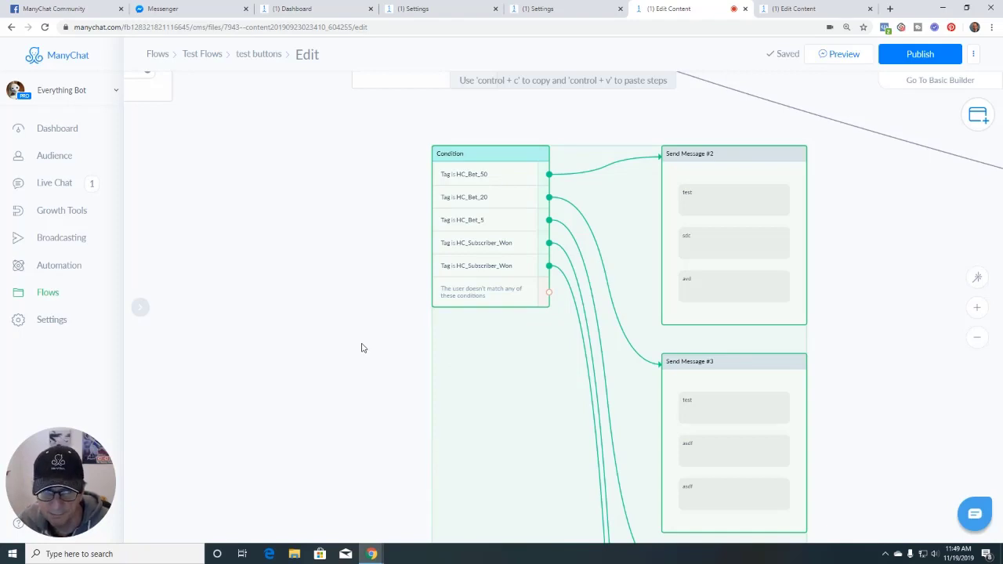
{"action": "left_click", "coordinate": [794, 11]}
Step: Clear the block selection and inspect the Condition block's tag settings
{"action": "left_click", "coordinate": [479, 305]}
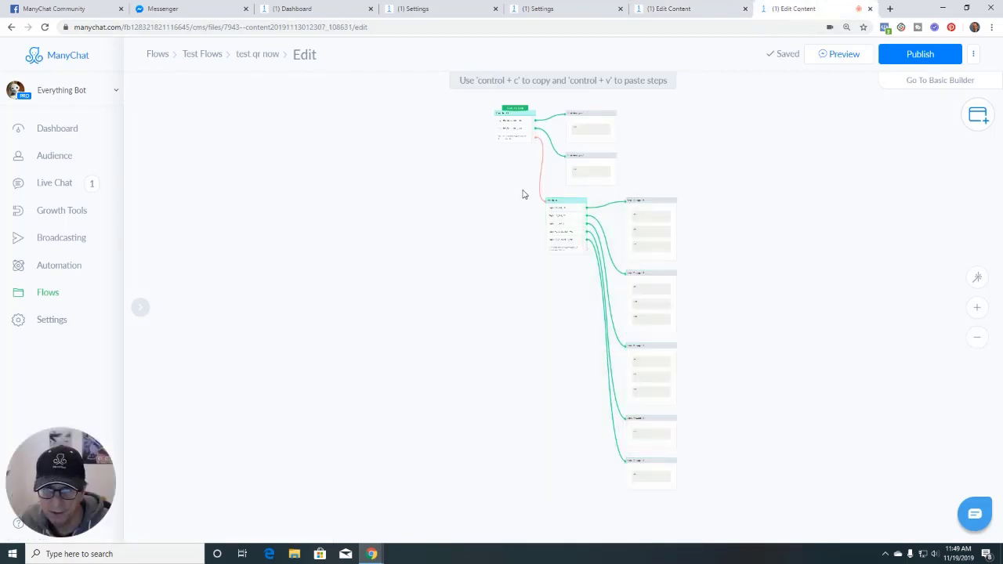
{"action": "left_click_drag", "start_coordinate": [523, 194], "coordinate": [587, 255]}
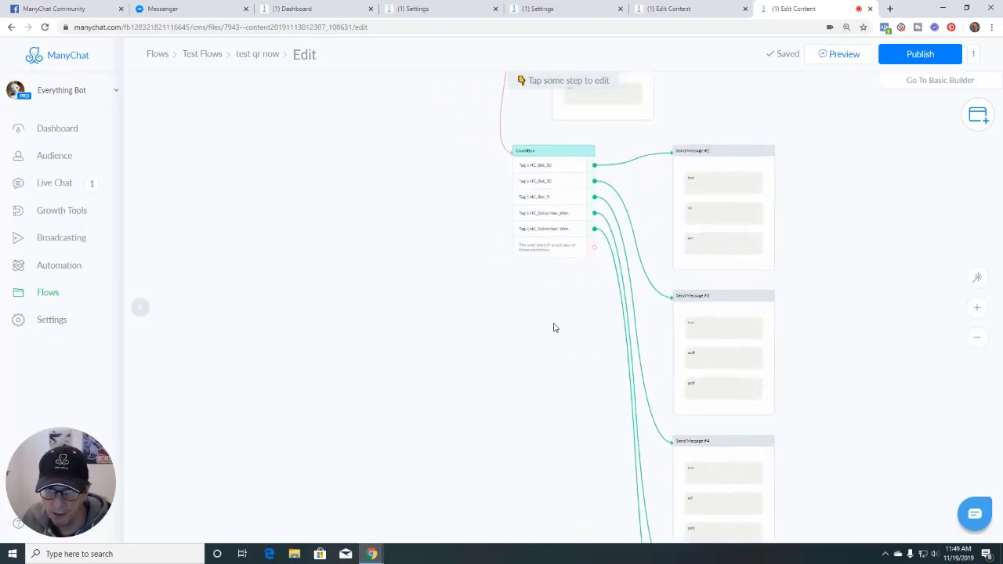
{"action": "scroll", "coordinate": [538, 302], "scroll_direction": "up", "scroll_amount": 2}
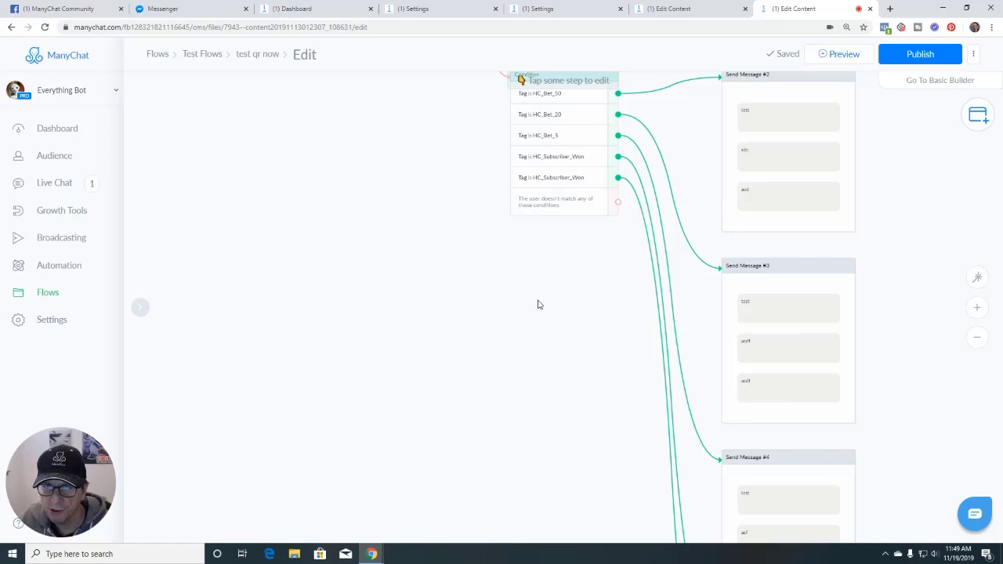
{"action": "scroll", "coordinate": [538, 304], "scroll_direction": "down", "scroll_amount": 2}
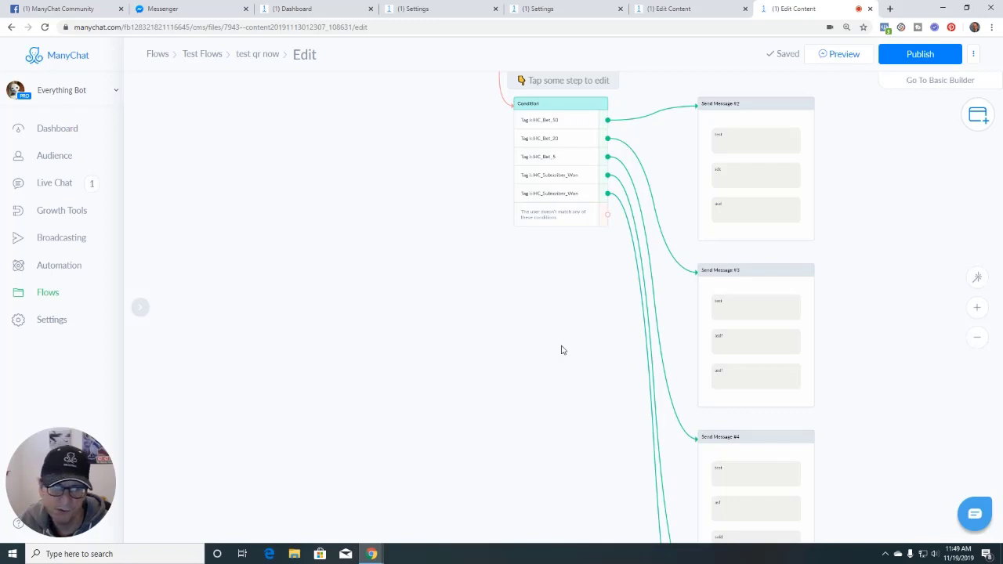
{"action": "scroll", "coordinate": [561, 350], "scroll_direction": "down", "scroll_amount": 3}
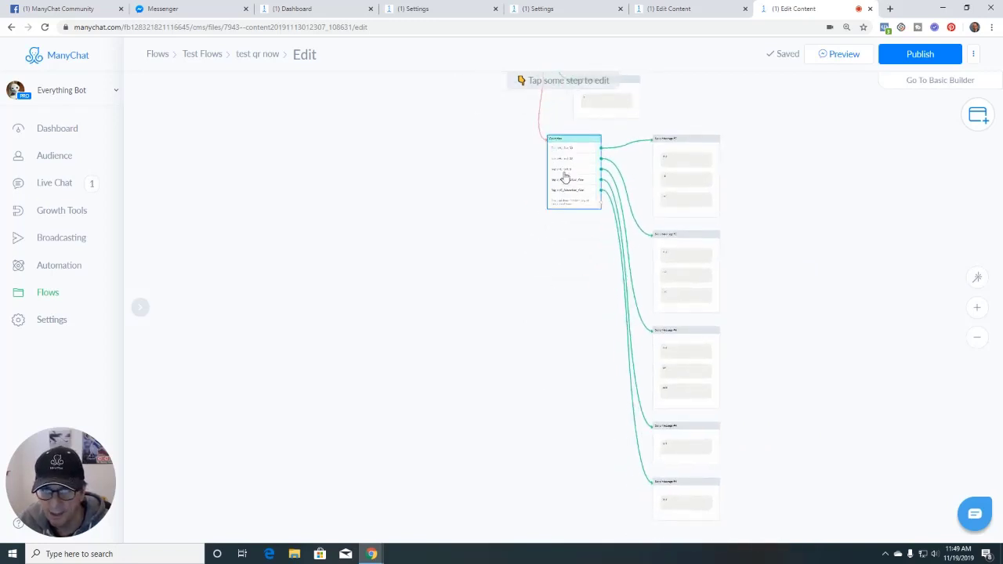
{"action": "left_click", "coordinate": [564, 177]}
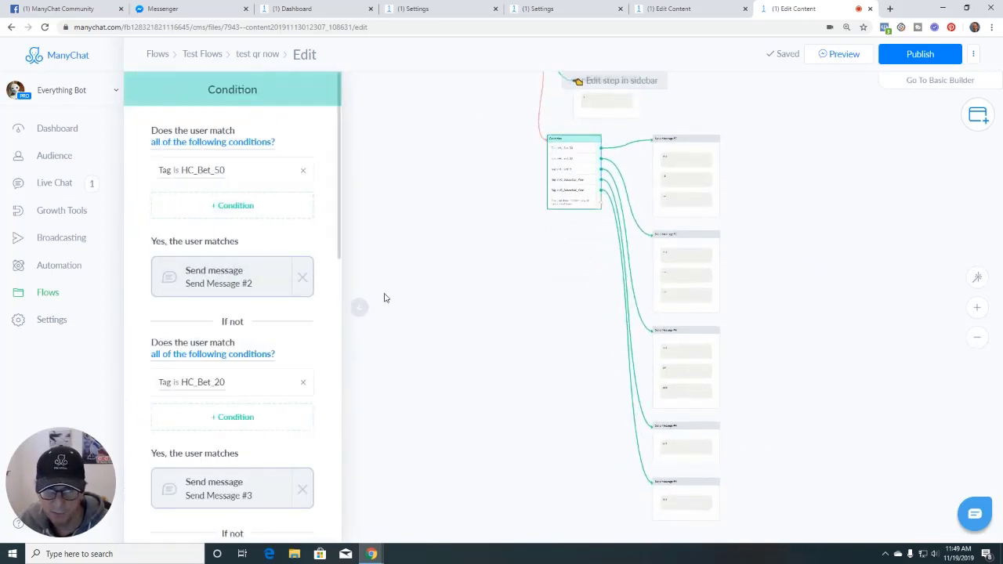
{"action": "scroll", "coordinate": [219, 298], "scroll_direction": "down", "scroll_amount": 6}
{"action": "scroll", "coordinate": [220, 300], "scroll_direction": "up", "scroll_amount": 2}
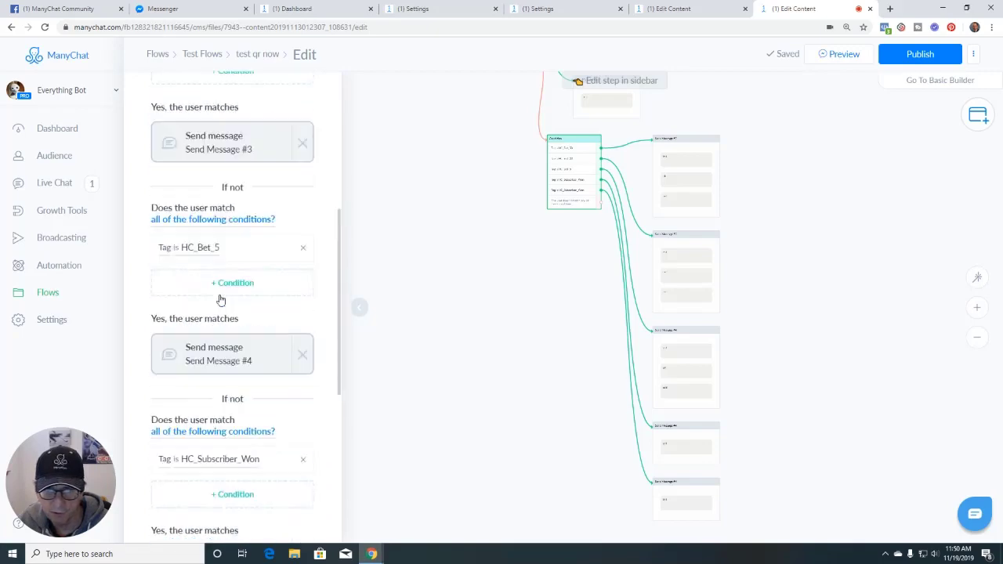
{"action": "scroll", "coordinate": [220, 300], "scroll_direction": "up", "scroll_amount": 2}
{"action": "left_click", "coordinate": [513, 257]}
Step: Pan and zoom the canvas to centre the Condition node's branches to Send Message #2 and #3
{"action": "scroll", "coordinate": [519, 269], "scroll_direction": "up", "scroll_amount": 4}
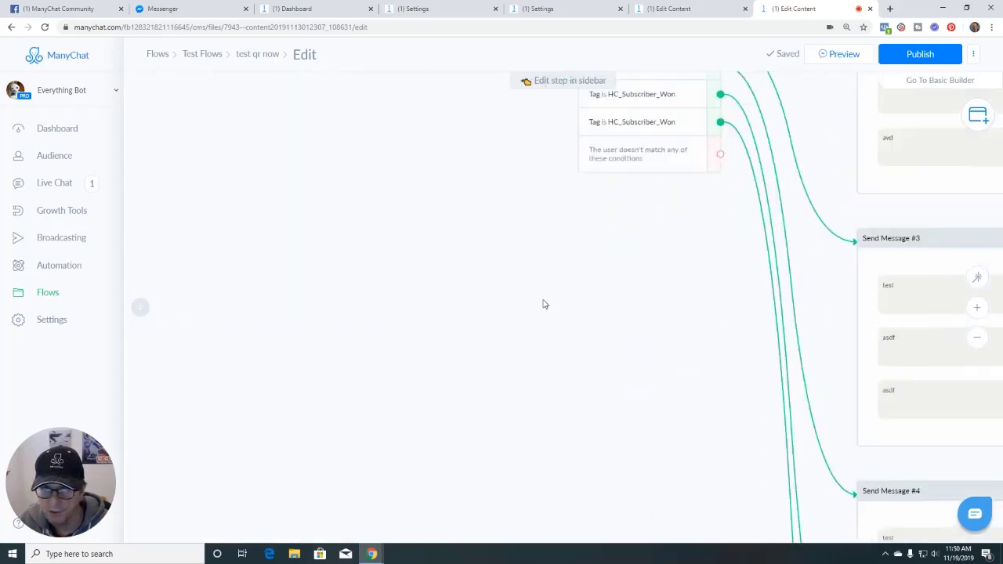
{"action": "left_click_drag", "start_coordinate": [542, 305], "coordinate": [493, 470]}
{"action": "scroll", "coordinate": [572, 414], "scroll_direction": "up", "scroll_amount": 3}
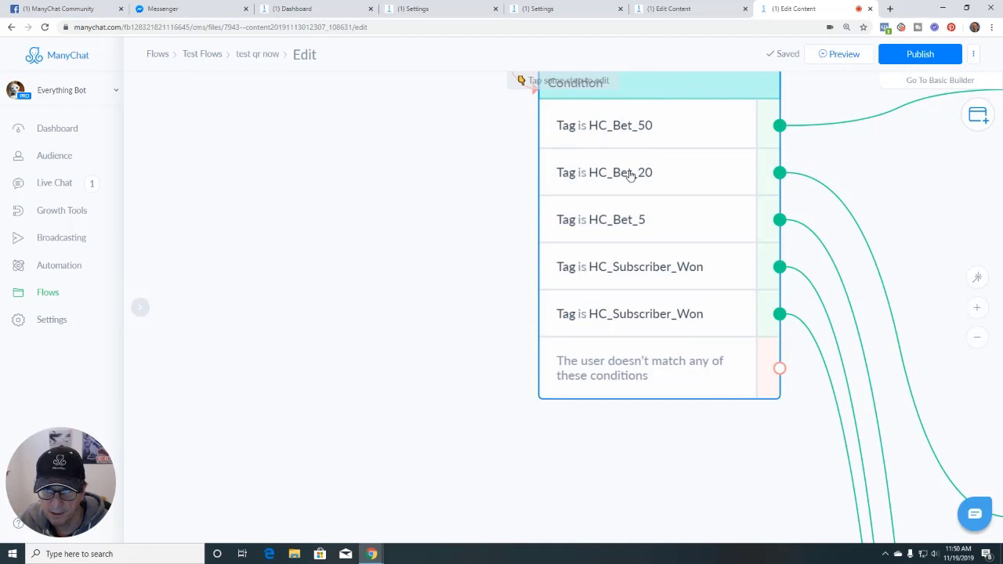
{"action": "scroll", "coordinate": [553, 408], "scroll_direction": "down", "scroll_amount": 3}
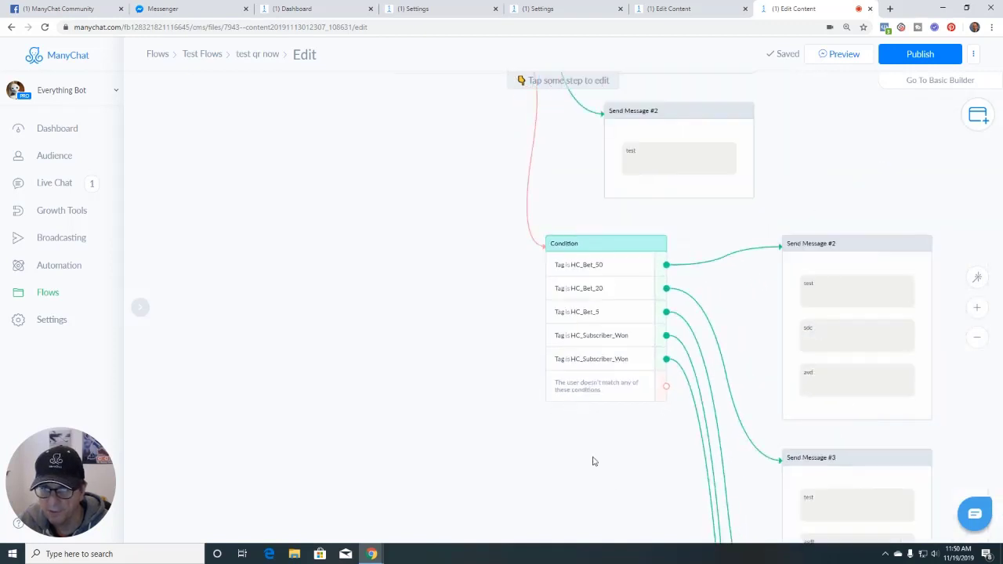
{"action": "left_click_drag", "start_coordinate": [593, 462], "coordinate": [533, 339]}
{"action": "scroll", "coordinate": [534, 338], "scroll_direction": "down", "scroll_amount": 3}
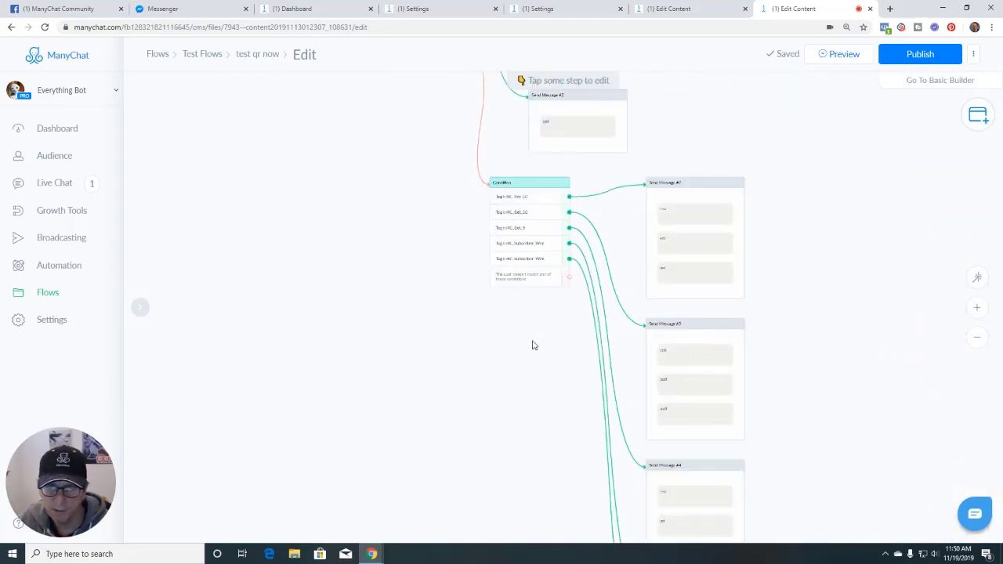
{"action": "mouse_move", "coordinate": [599, 351]}
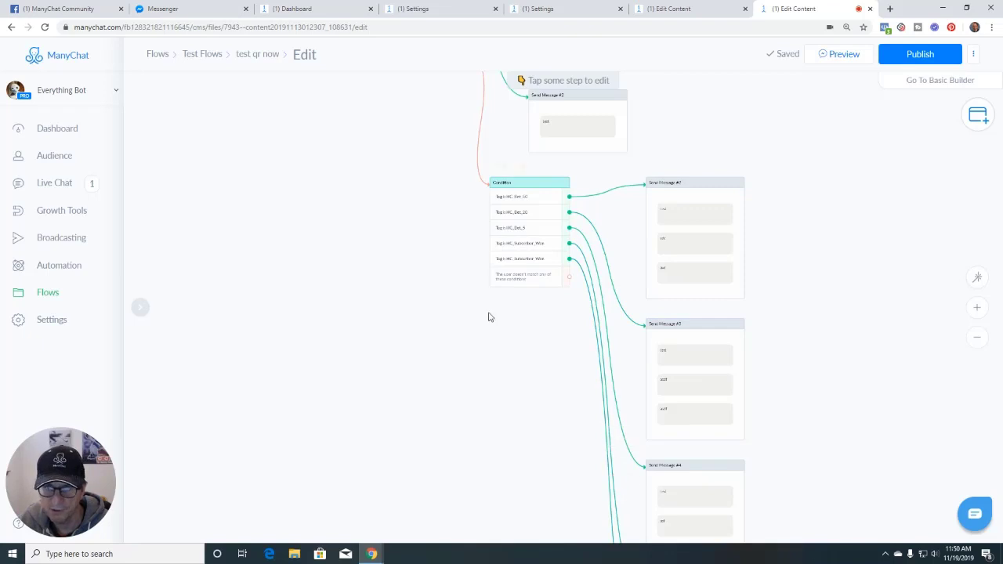
{"action": "scroll", "coordinate": [522, 372], "scroll_direction": "down", "scroll_amount": 3}
{"action": "left_click_drag", "start_coordinate": [502, 418], "coordinate": [575, 242]}
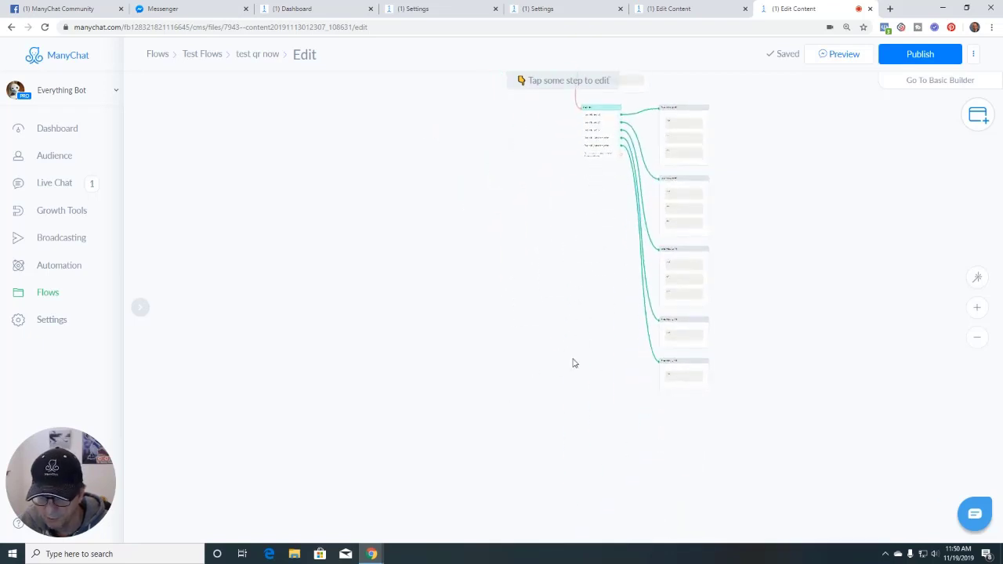
{"action": "left_click_drag", "start_coordinate": [554, 300], "coordinate": [546, 407]}
{"action": "scroll", "coordinate": [550, 374], "scroll_direction": "up", "scroll_amount": 1}
{"action": "scroll", "coordinate": [550, 373], "scroll_direction": "up", "scroll_amount": 5}
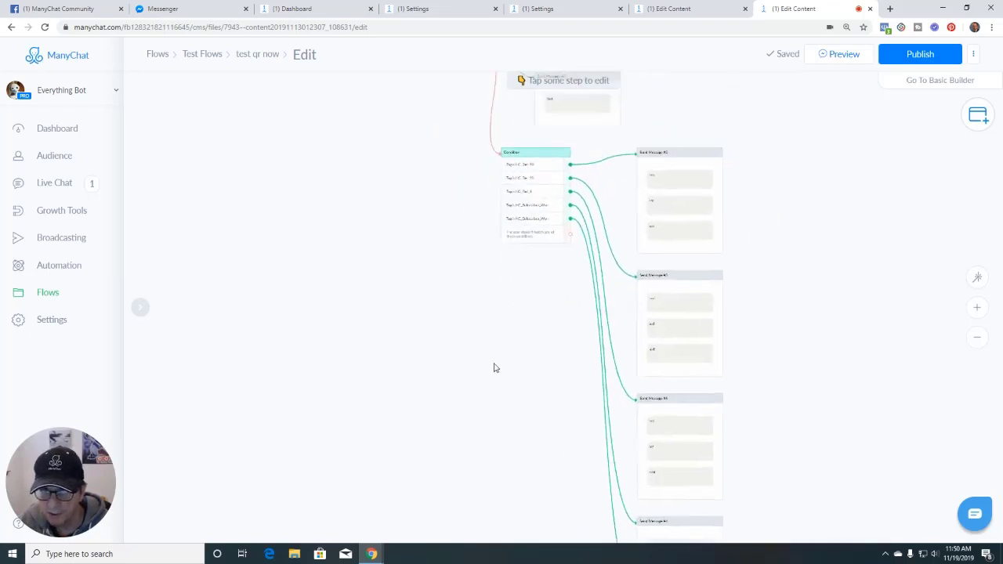
{"action": "left_click_drag", "start_coordinate": [515, 328], "coordinate": [461, 472]}
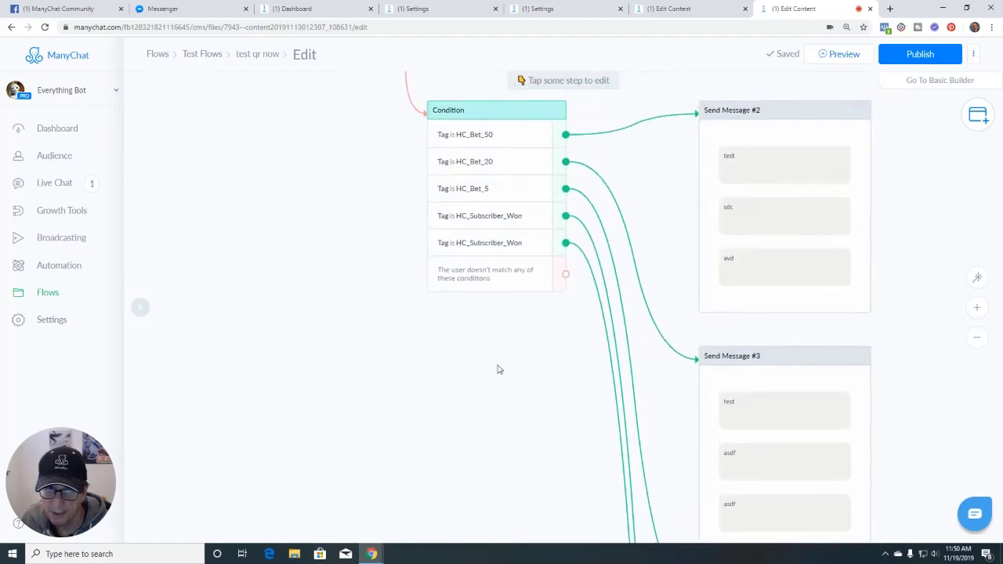
{"action": "left_click_drag", "start_coordinate": [496, 369], "coordinate": [488, 384]}
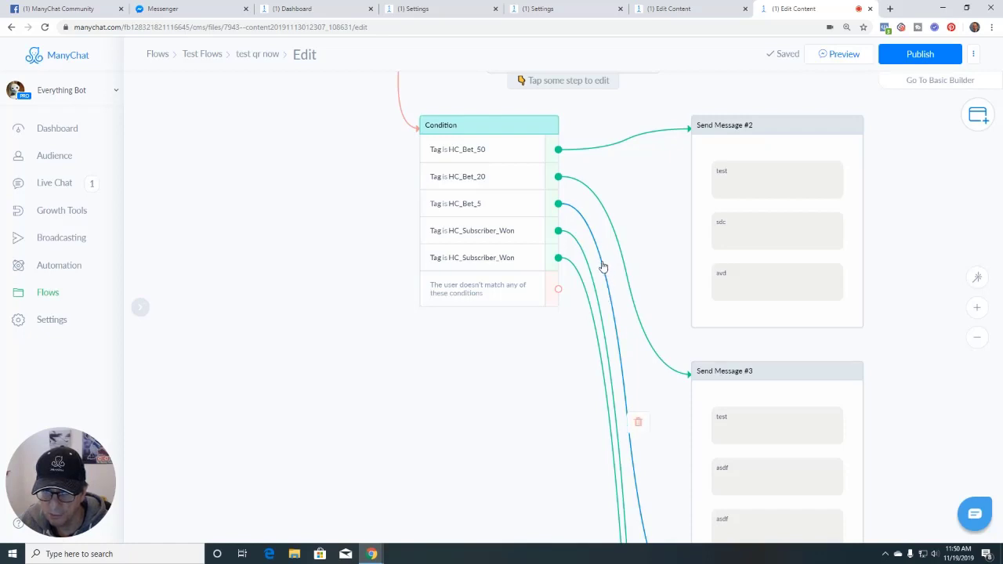
Step: Delete one Condition connector line and re-centre on both Send Message #4 steps
{"action": "scroll", "coordinate": [601, 264], "scroll_direction": "down", "scroll_amount": 5}
{"action": "scroll", "coordinate": [593, 309], "scroll_direction": "up", "scroll_amount": 3}
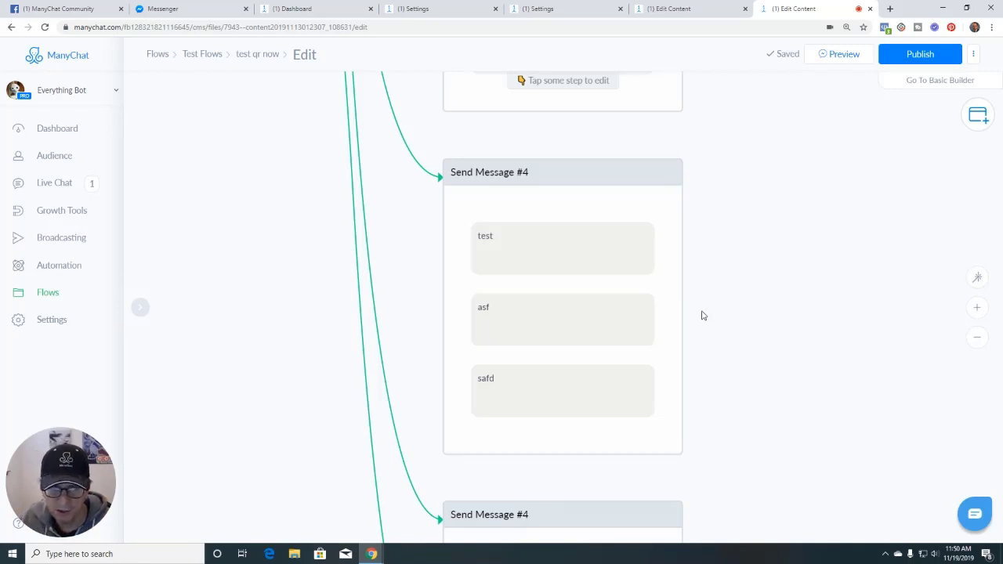
{"action": "mouse_move", "coordinate": [357, 225]}
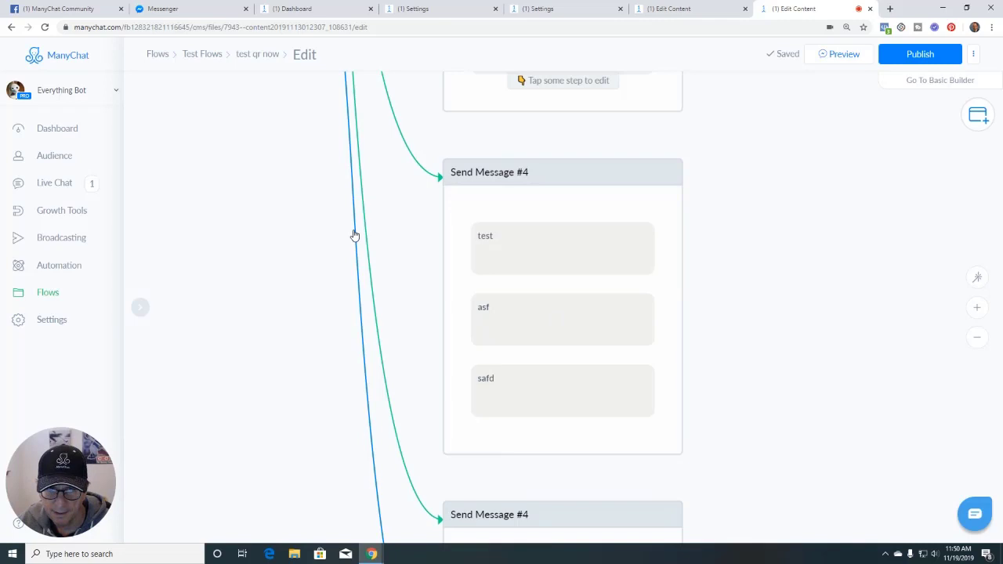
{"action": "left_click", "coordinate": [363, 205]}
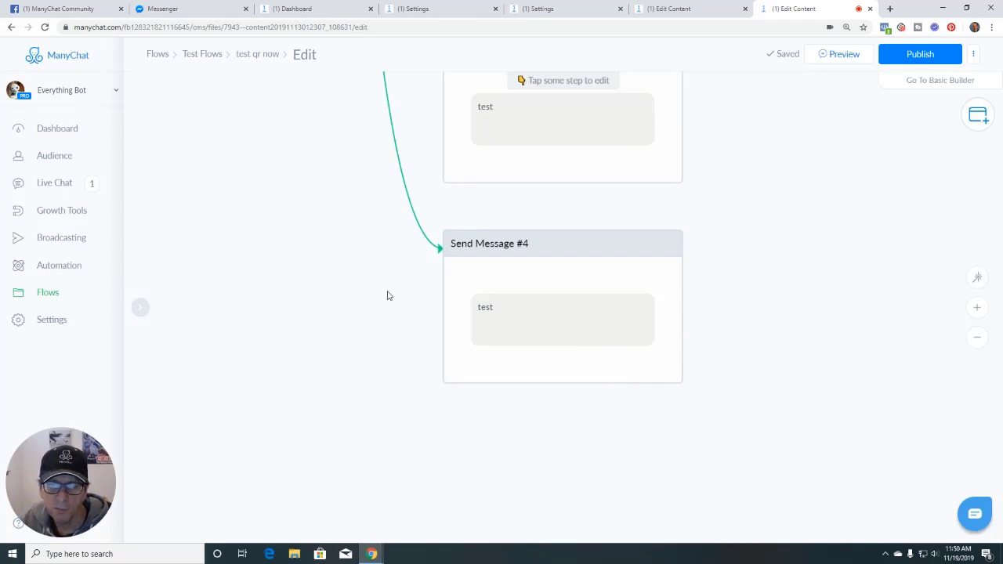
{"action": "left_click_drag", "start_coordinate": [387, 293], "coordinate": [403, 353]}
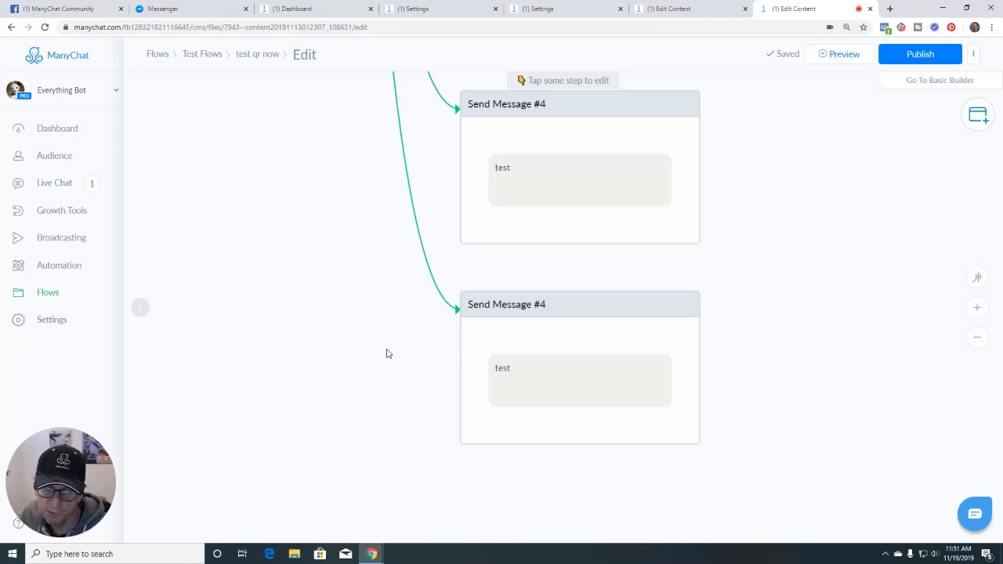
Step: In Settings, try deleting tag HC_Bet_50, review its 3 using flows, and cancel
{"action": "left_click", "coordinate": [444, 16]}
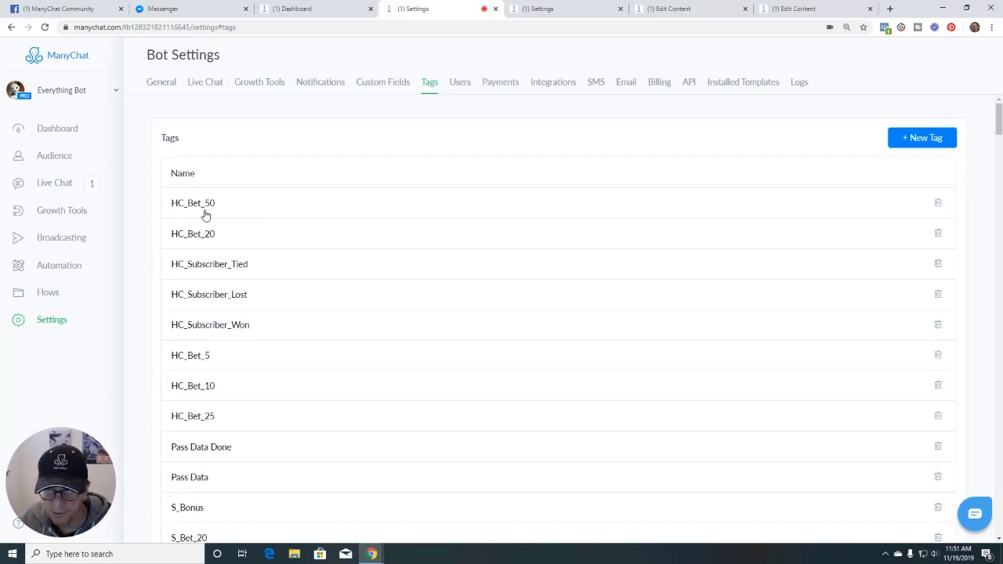
{"action": "left_click", "coordinate": [936, 209]}
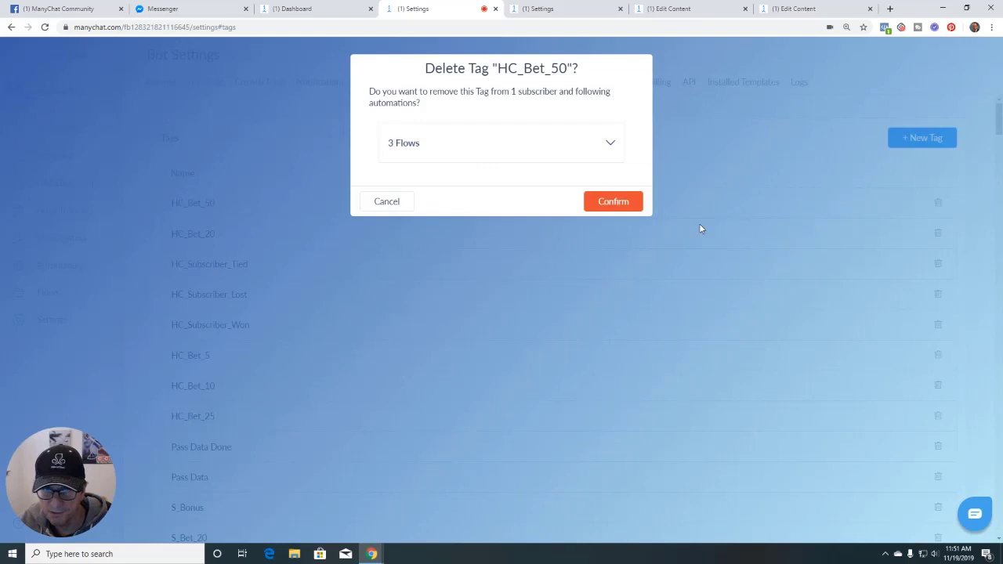
{"action": "left_click", "coordinate": [586, 141]}
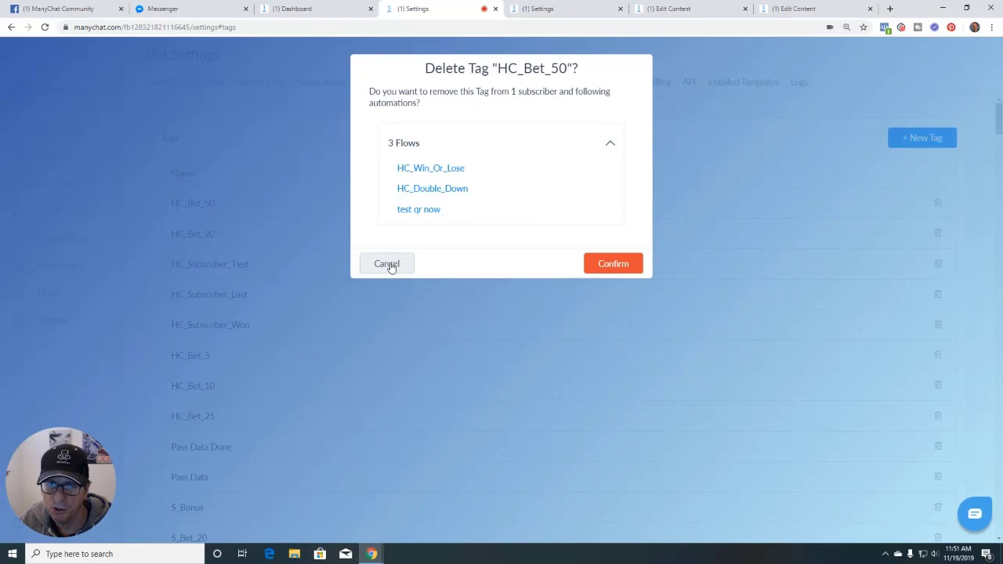
{"action": "left_click", "coordinate": [387, 264]}
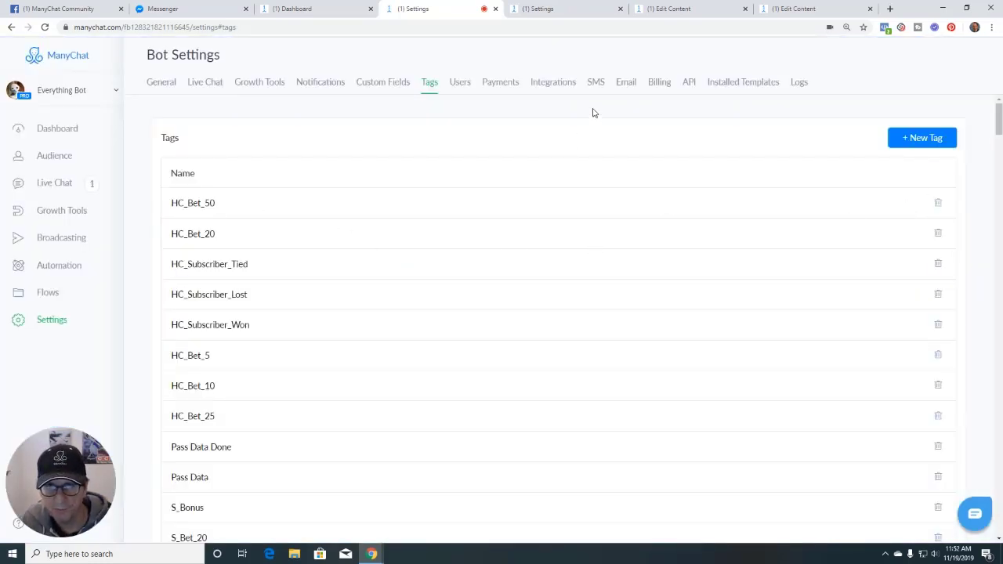
Step: Archive the A1_Value user field in Custom Fields
{"action": "left_click", "coordinate": [577, 14]}
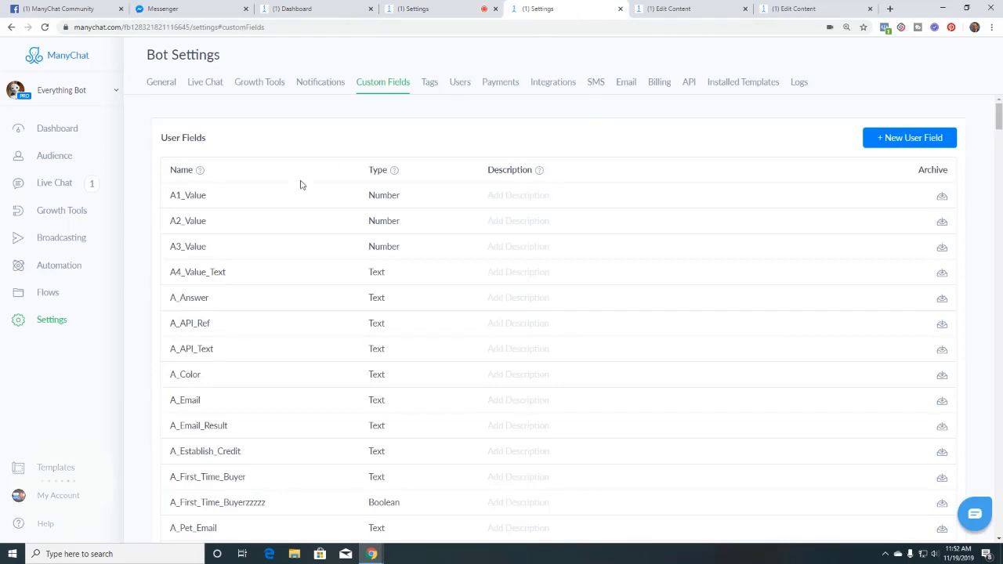
{"action": "left_click", "coordinate": [943, 199]}
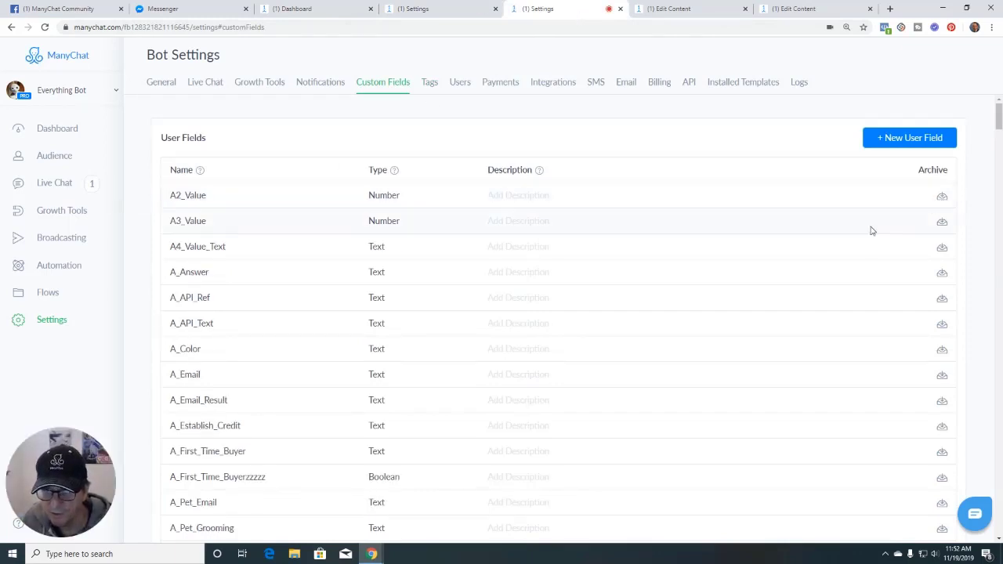
{"action": "left_click_drag", "start_coordinate": [998, 118], "coordinate": [989, 464]}
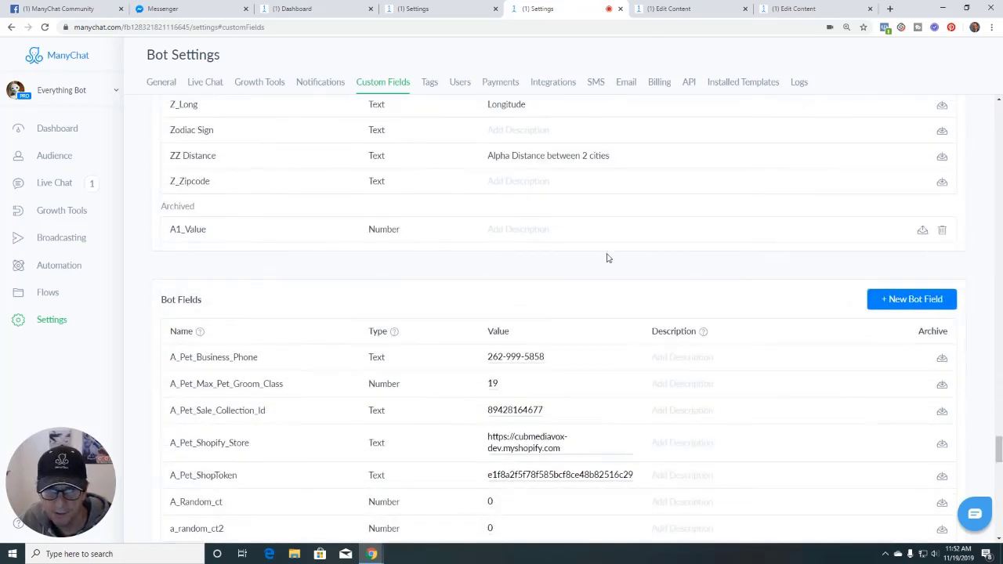
Step: Try deleting archived A1_Value, review its 29 dependent flows, and cancel
{"action": "left_click", "coordinate": [943, 232]}
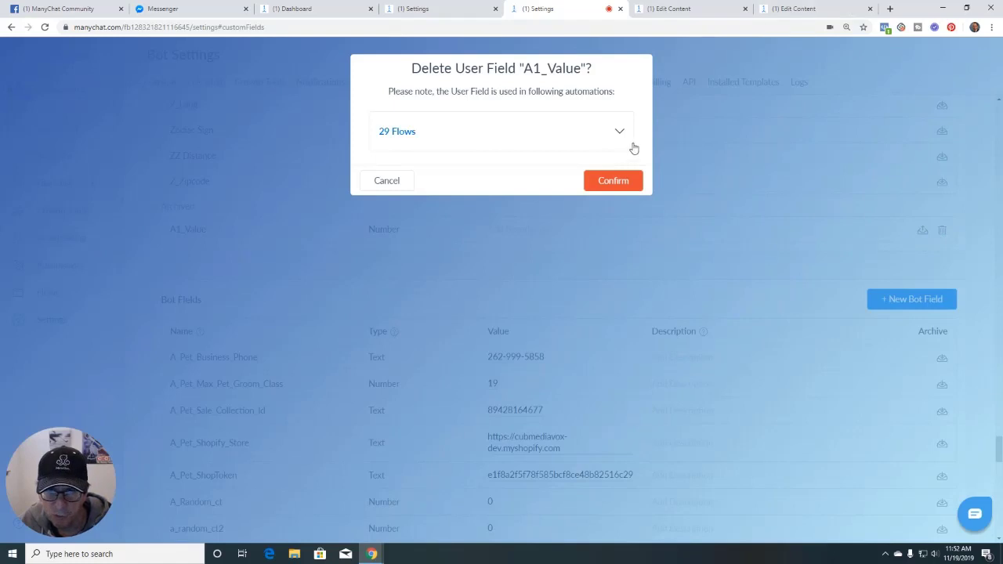
{"action": "left_click", "coordinate": [620, 133]}
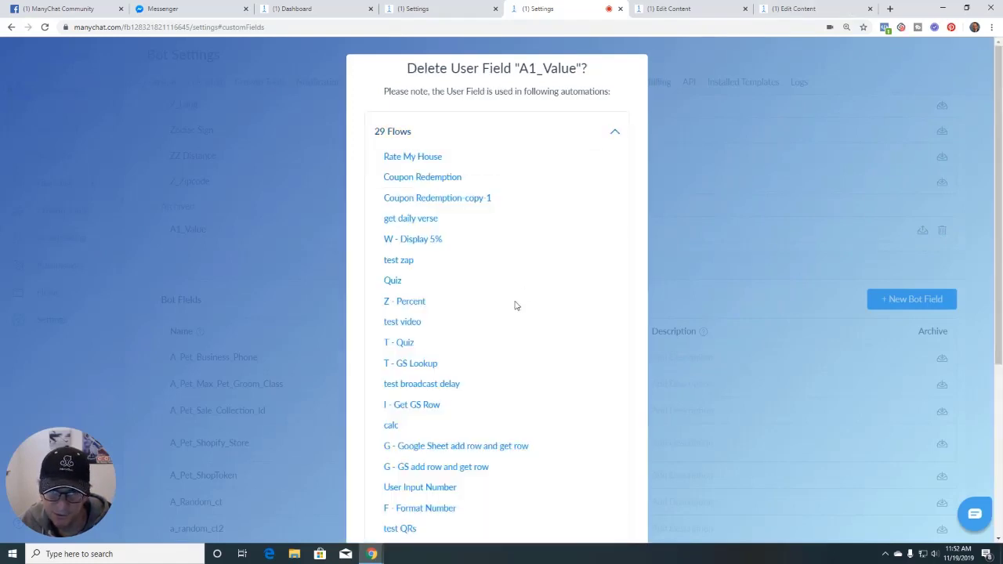
{"action": "scroll", "coordinate": [515, 305], "scroll_direction": "down", "scroll_amount": 3}
{"action": "scroll", "coordinate": [515, 305], "scroll_direction": "up", "scroll_amount": 3}
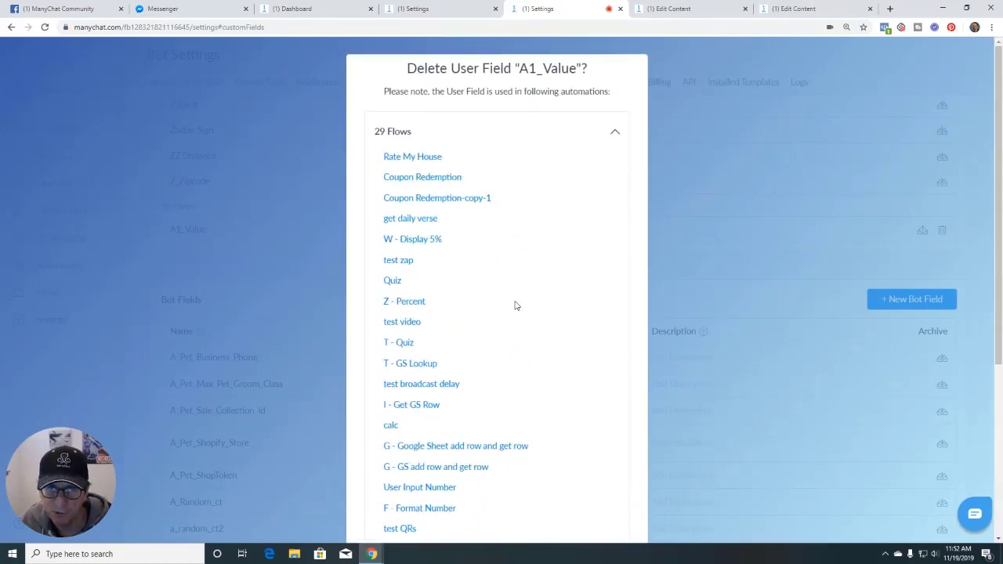
{"action": "scroll", "coordinate": [564, 289], "scroll_direction": "down", "scroll_amount": 3}
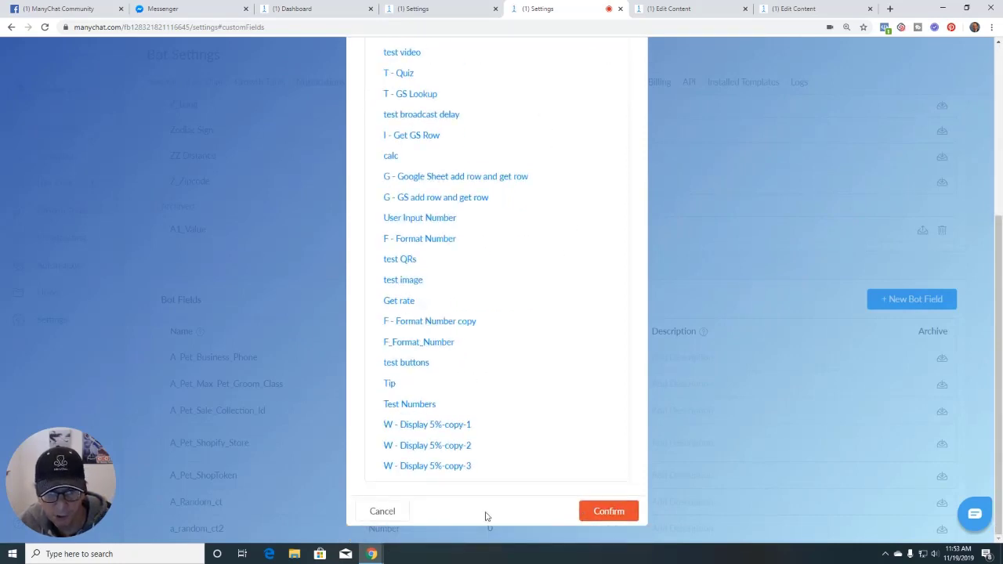
{"action": "left_click", "coordinate": [382, 510]}
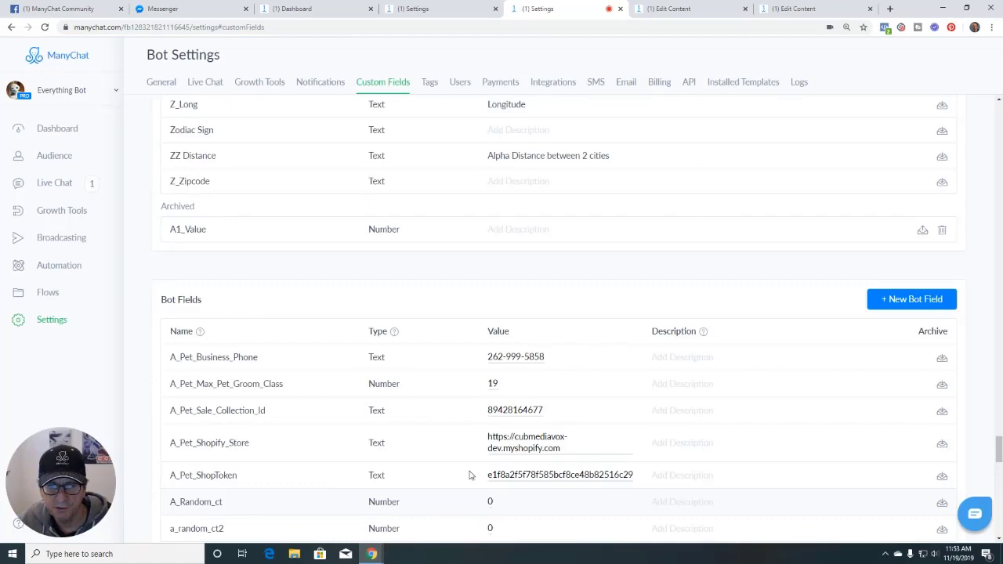
Step: Restore A1_Value from the archive and archive bot field A_Pet_Business_Phone
{"action": "left_click", "coordinate": [922, 231]}
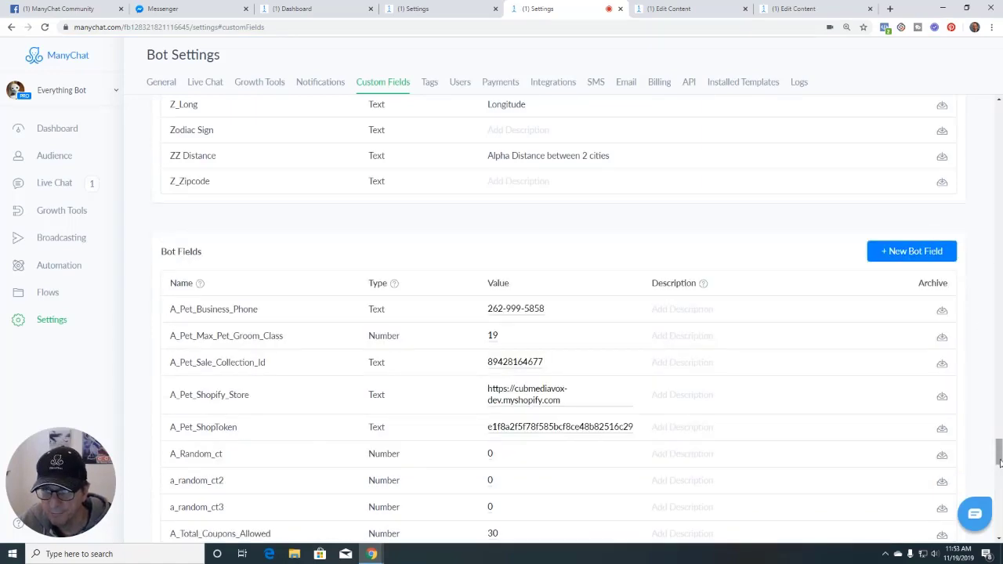
{"action": "left_click_drag", "start_coordinate": [998, 454], "coordinate": [998, 116]}
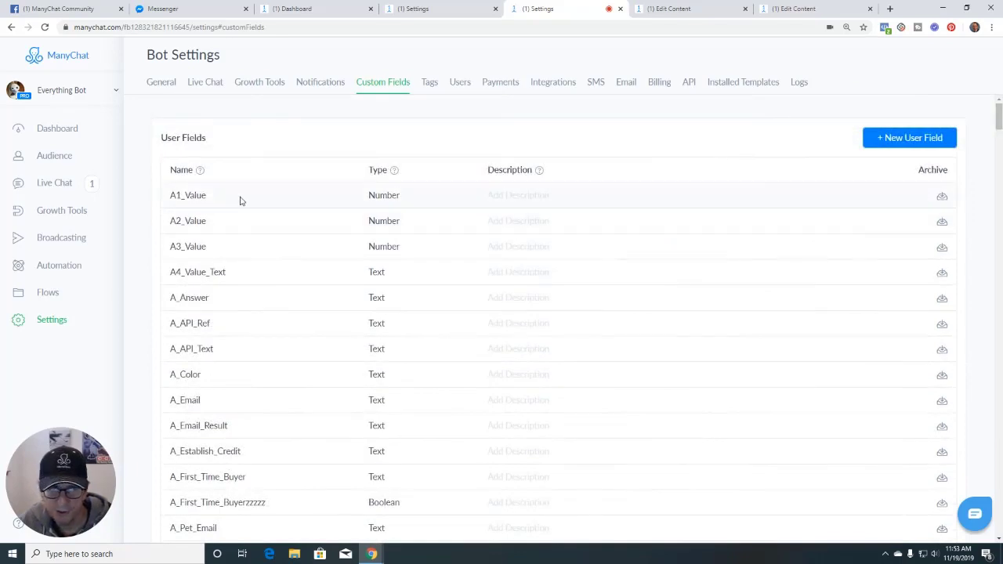
{"action": "scroll", "coordinate": [600, 400], "scroll_direction": "down", "scroll_amount": 13}
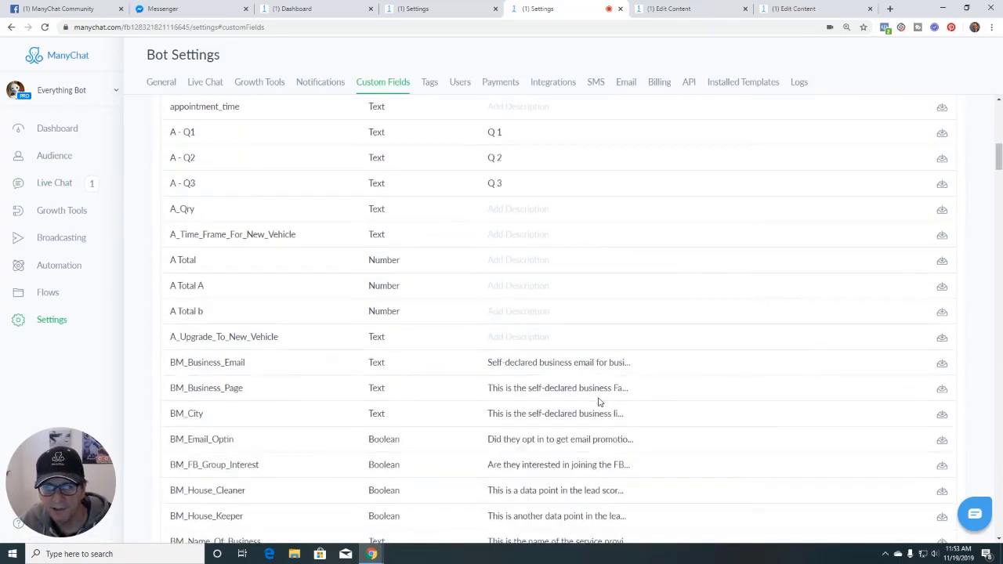
{"action": "scroll", "coordinate": [599, 402], "scroll_direction": "down", "scroll_amount": 20}
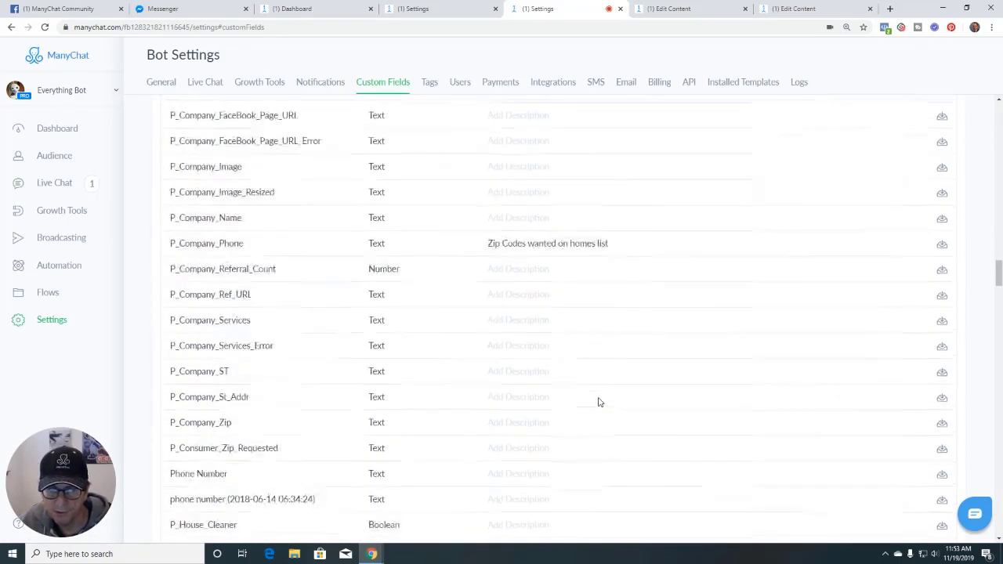
{"action": "scroll", "coordinate": [599, 402], "scroll_direction": "down", "scroll_amount": 20}
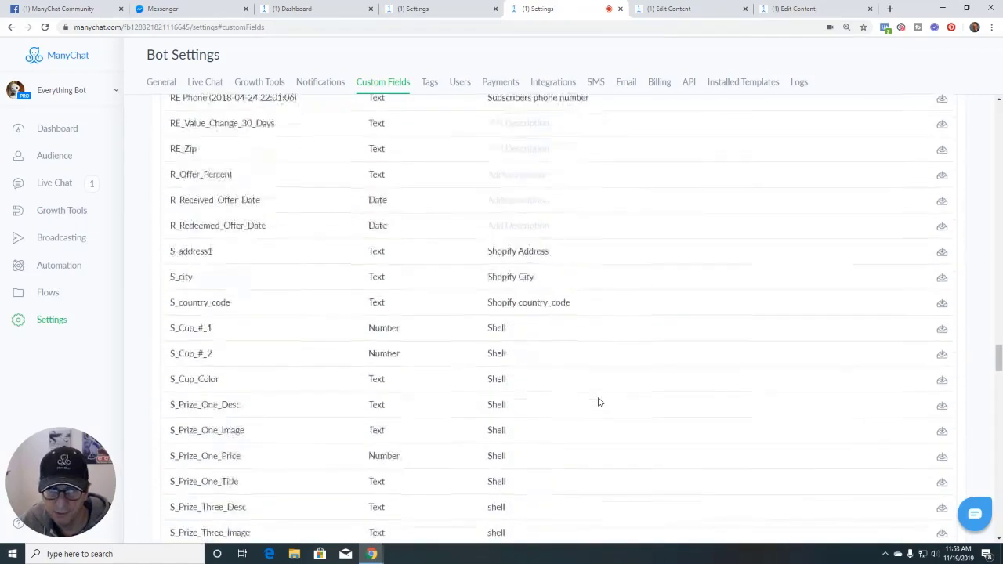
{"action": "scroll", "coordinate": [600, 402], "scroll_direction": "down", "scroll_amount": 20}
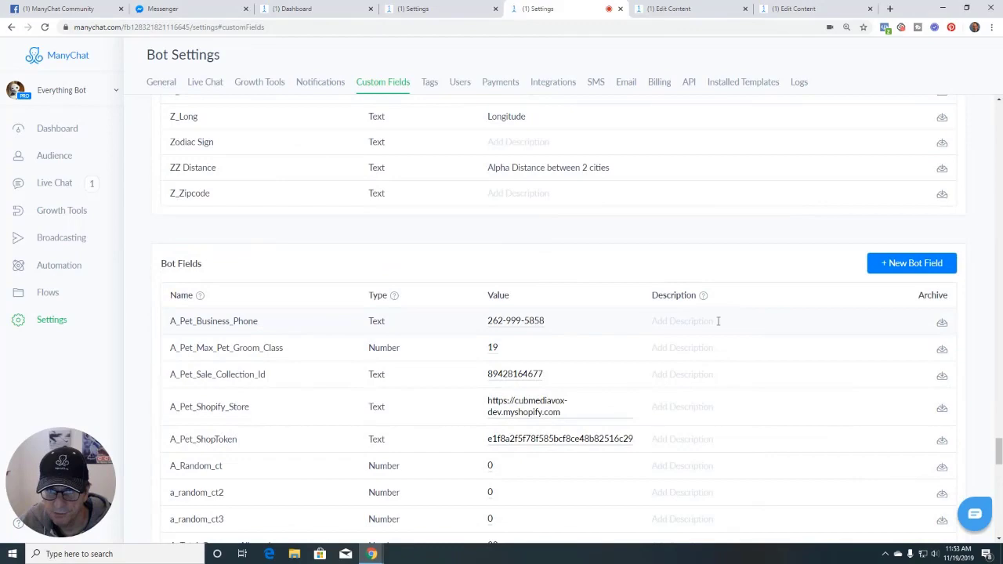
{"action": "left_click", "coordinate": [940, 325]}
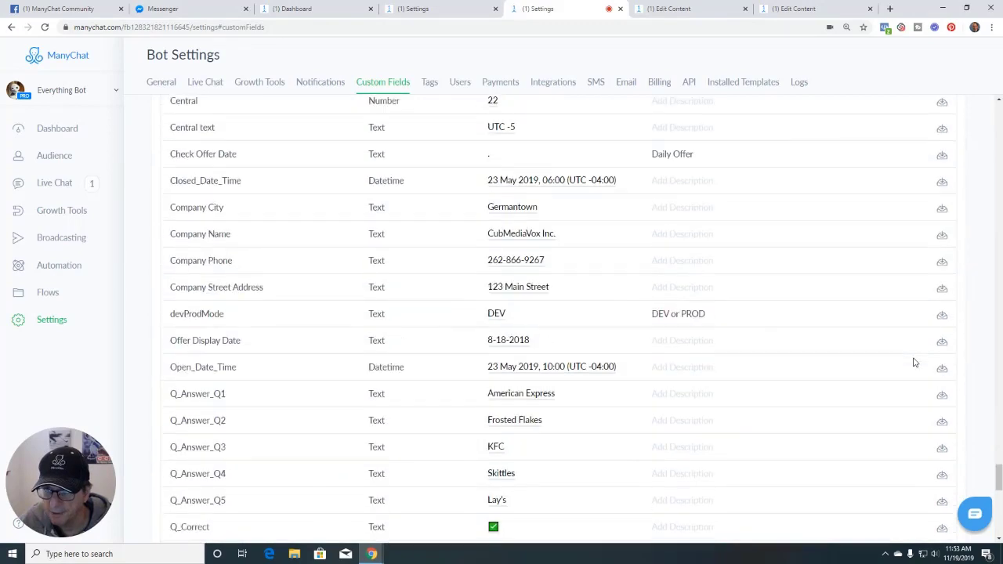
Step: Try deleting A_Pet_Business_Phone, check its 3 using flows, and cancel
{"action": "scroll", "coordinate": [913, 362], "scroll_direction": "down", "scroll_amount": 1}
{"action": "left_click", "coordinate": [942, 511]}
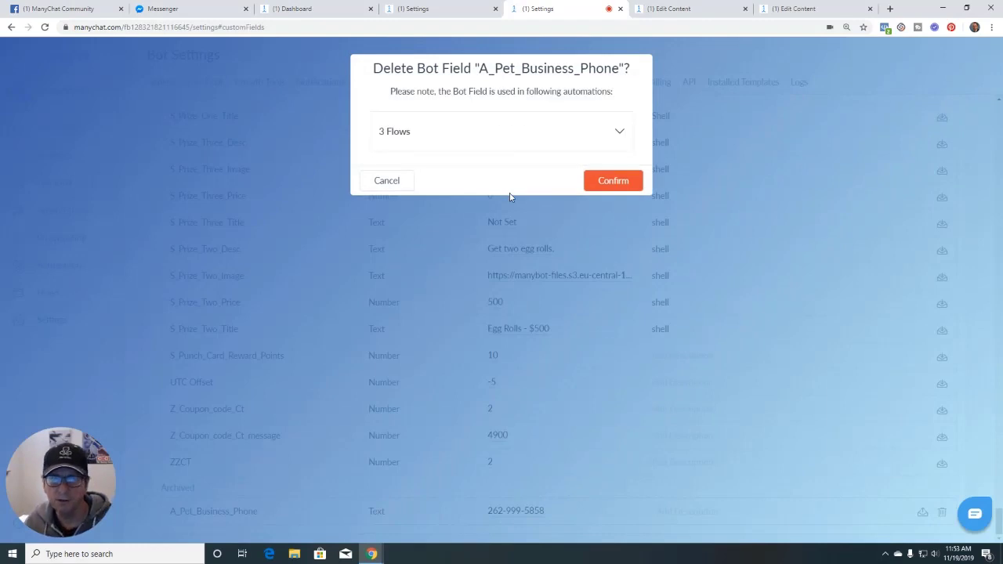
{"action": "left_click", "coordinate": [460, 132]}
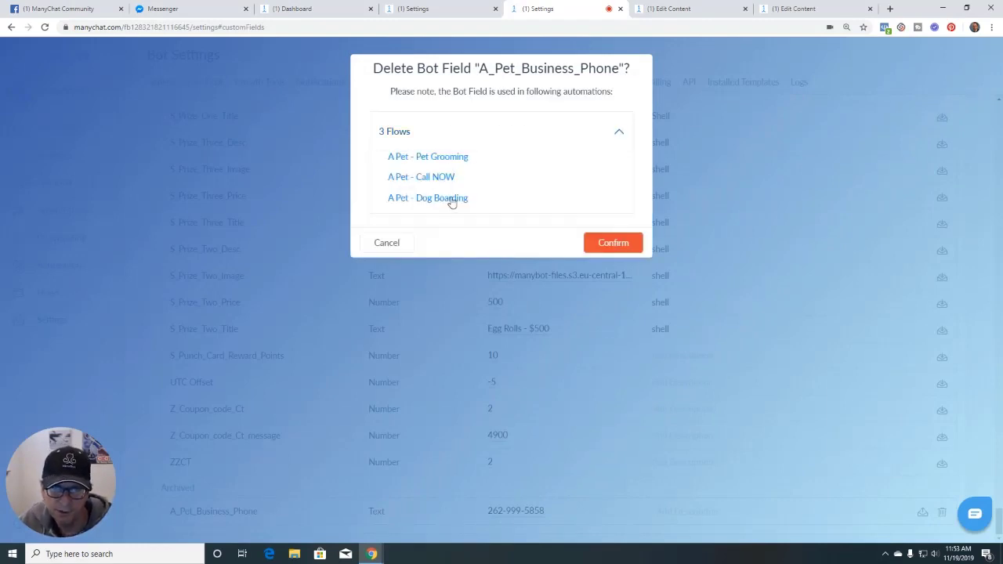
{"action": "left_click", "coordinate": [404, 249]}
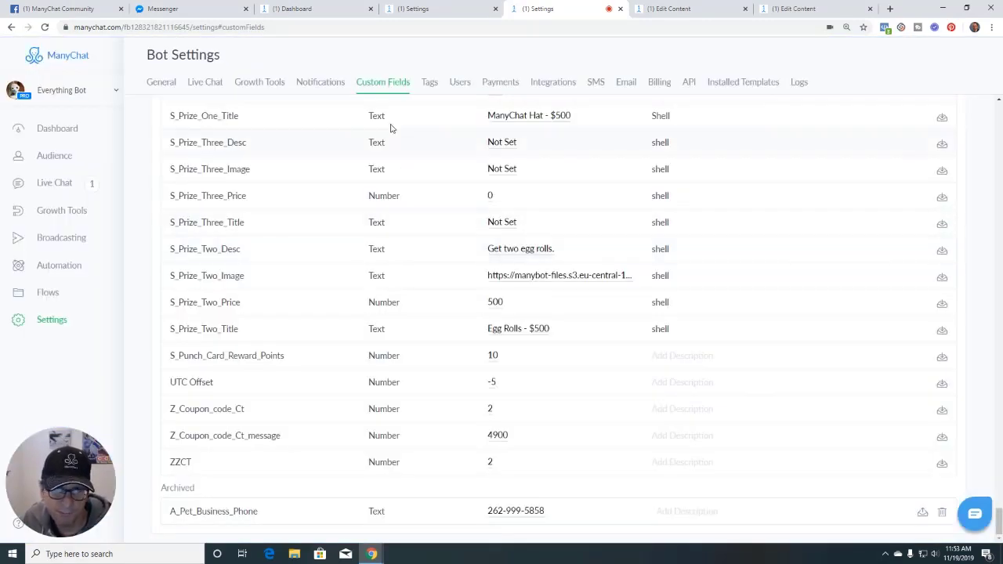
Step: Return to the test qr now flow and show the Content, Triggers, Logic, Extras step choices
{"action": "left_click", "coordinate": [338, 17]}
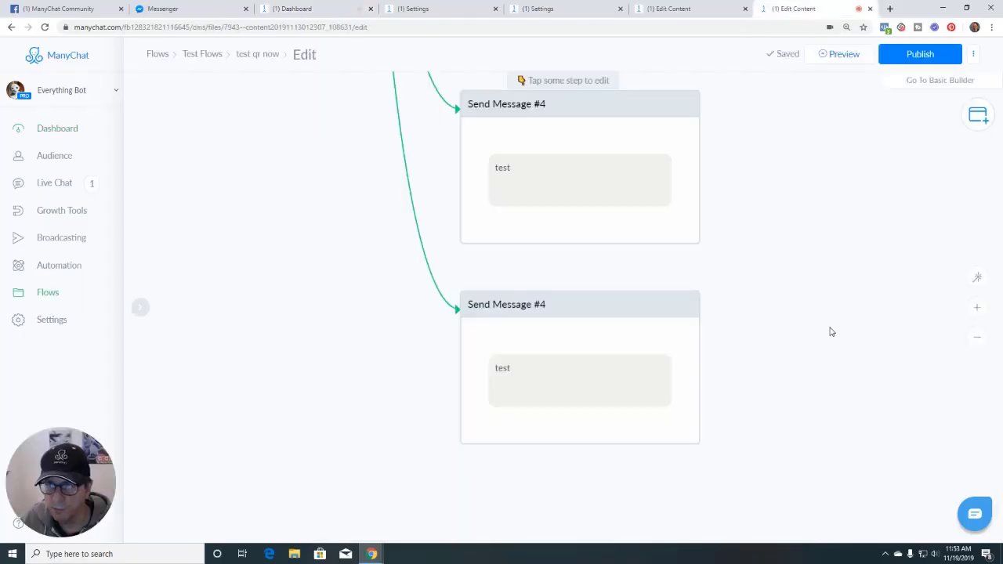
{"action": "scroll", "coordinate": [831, 333], "scroll_direction": "down", "scroll_amount": 6}
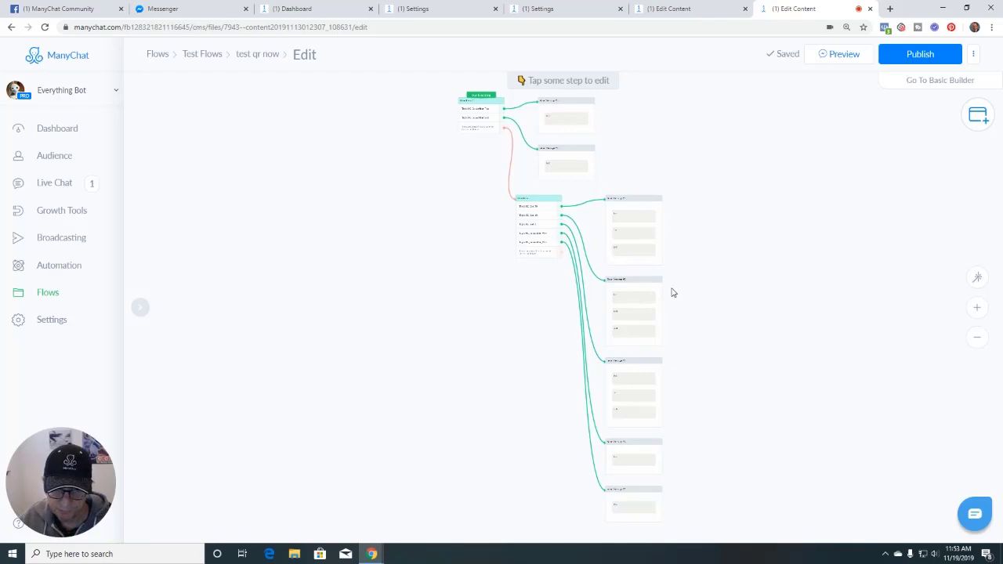
{"action": "left_click", "coordinate": [978, 115]}
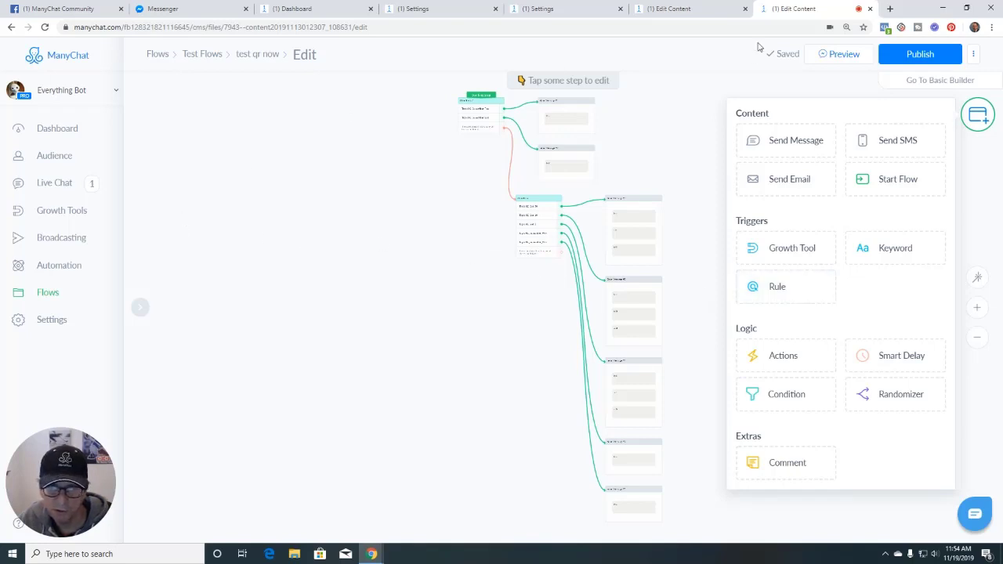
Step: Delete the Condition step and its five messages from test buttons, publish, and view Growth Tools
{"action": "left_click", "coordinate": [705, 11]}
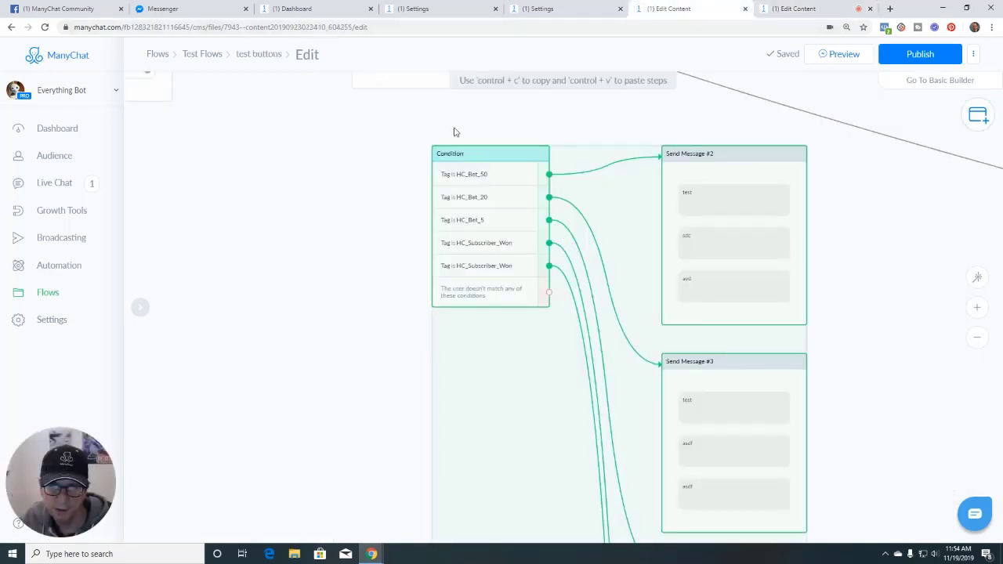
{"action": "left_click", "coordinate": [475, 169]}
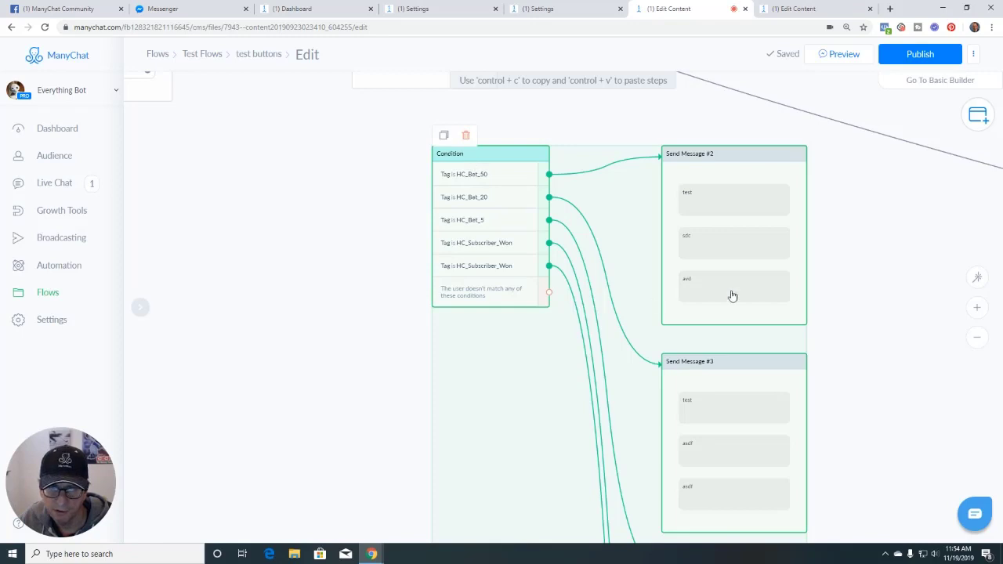
{"action": "left_click", "coordinate": [465, 135]}
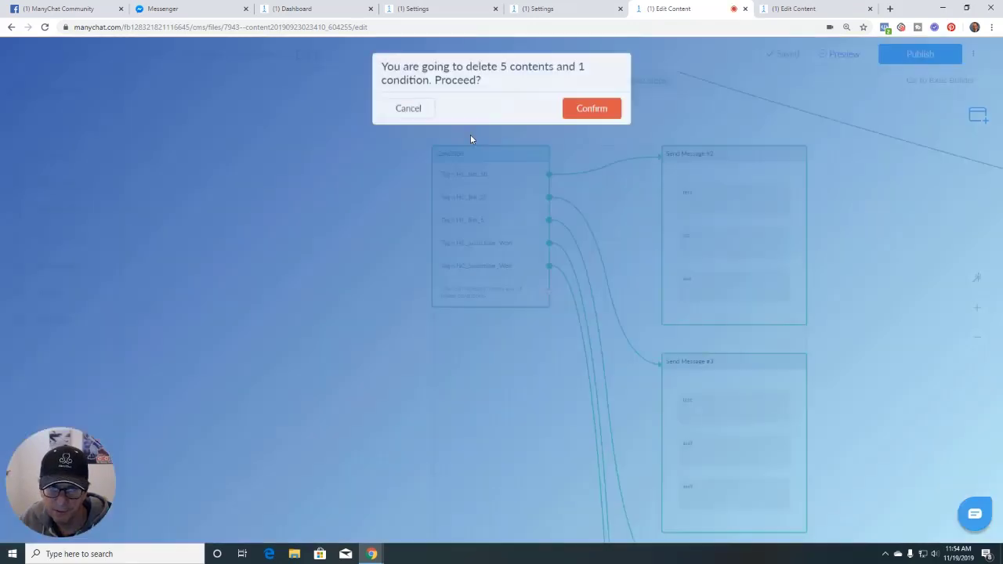
{"action": "left_click", "coordinate": [590, 114]}
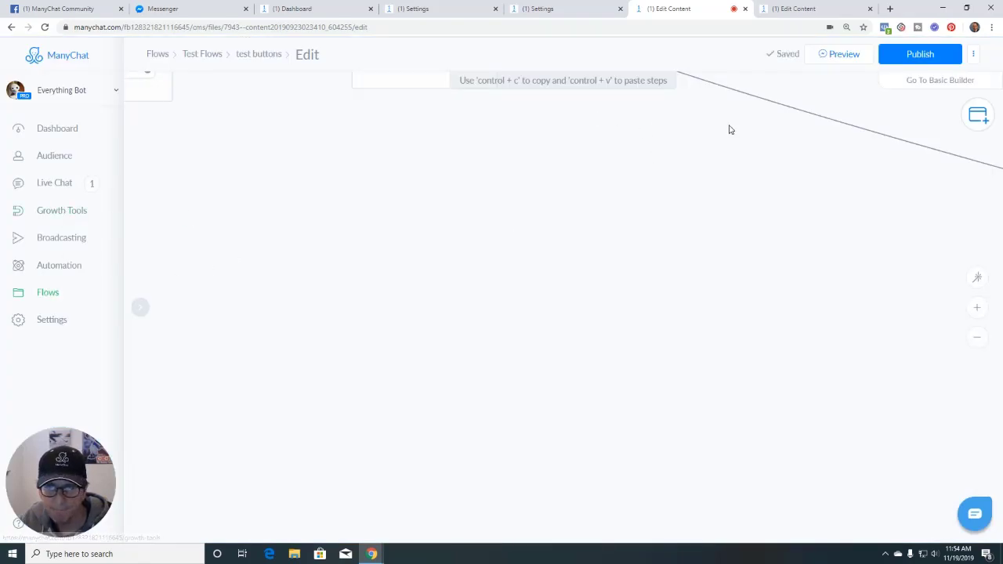
{"action": "left_click", "coordinate": [921, 58]}
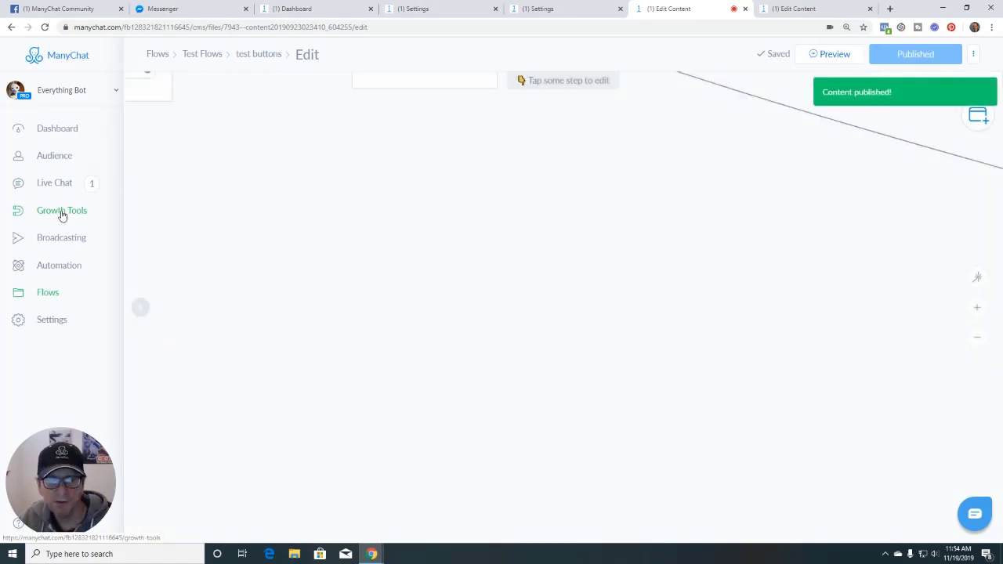
{"action": "left_click", "coordinate": [62, 213]}
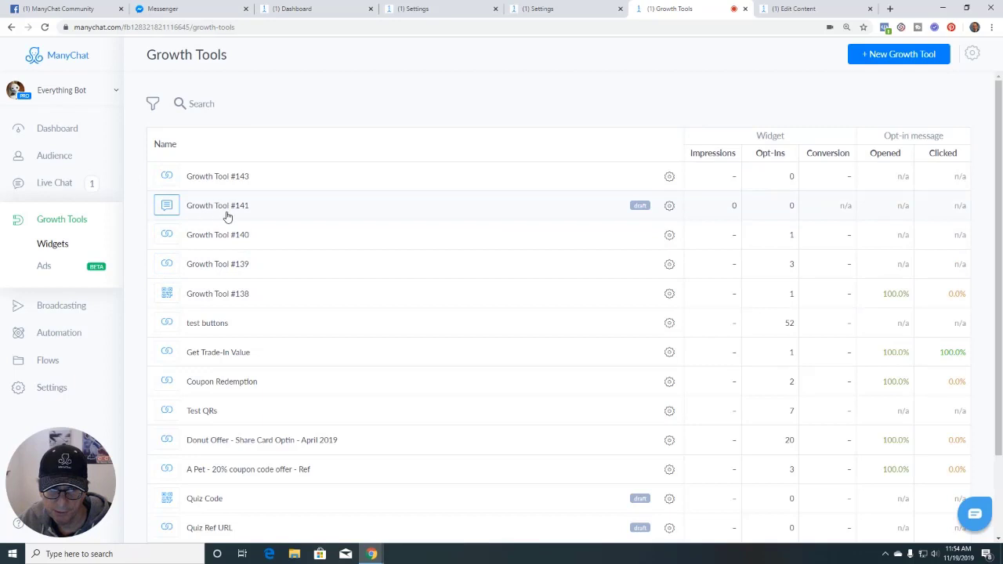
Step: Delete the Growth Tool #141 Opt-In Message flow from the Flows list
{"action": "left_click", "coordinate": [47, 367]}
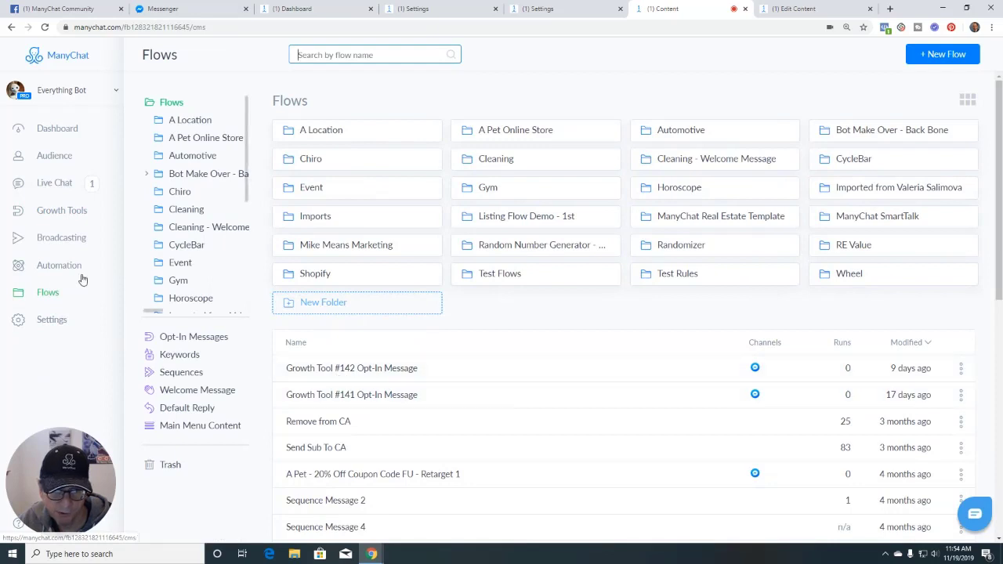
{"action": "left_click", "coordinate": [64, 223]}
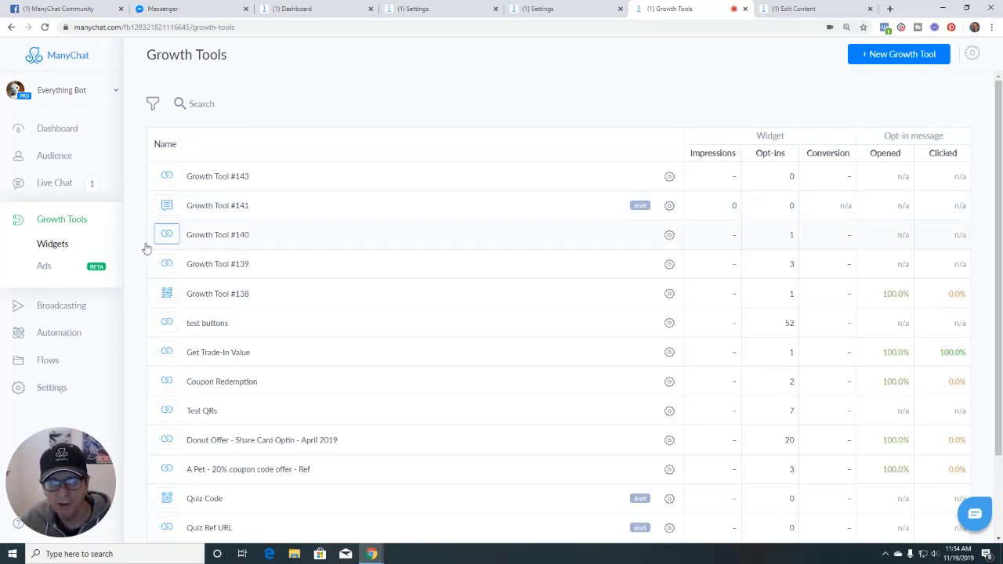
{"action": "left_click", "coordinate": [49, 361]}
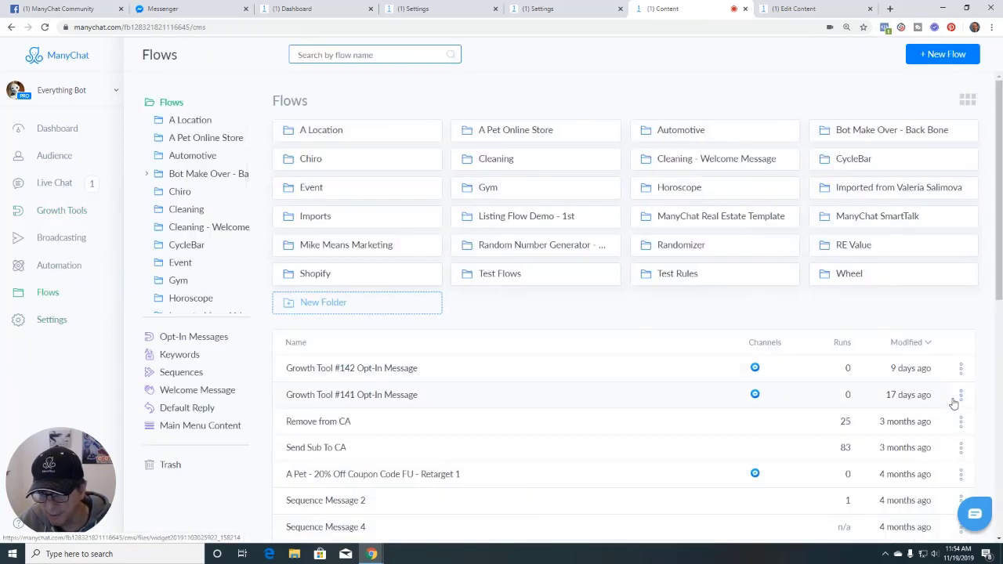
{"action": "left_click", "coordinate": [961, 396]}
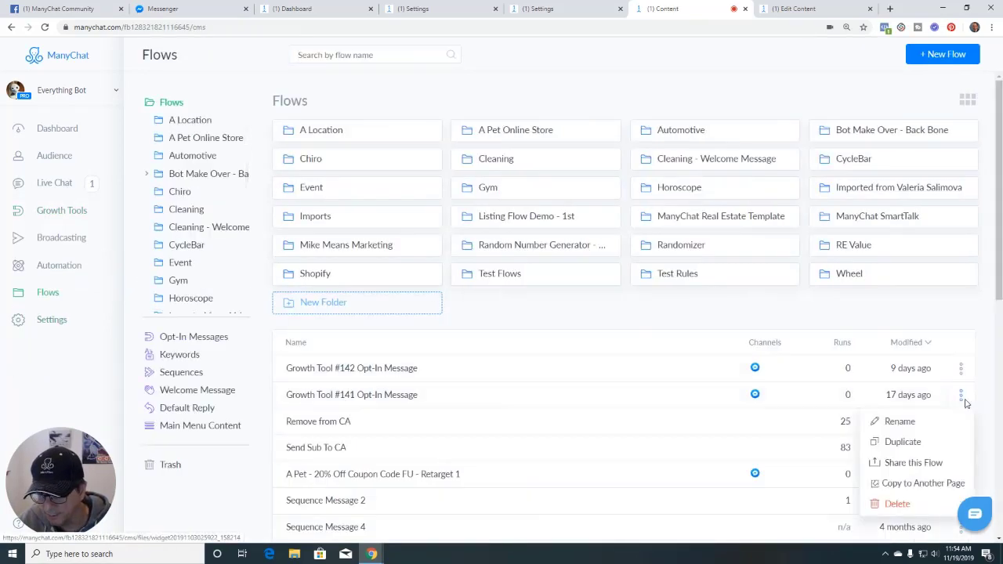
{"action": "left_click", "coordinate": [897, 503]}
{"action": "left_click", "coordinate": [594, 200]}
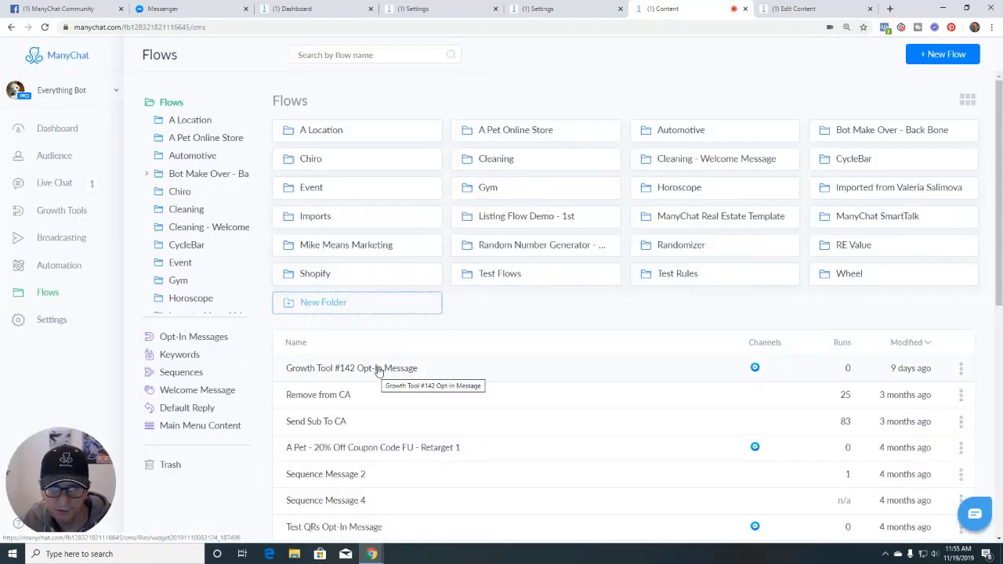
Step: Delete the Growth Tool #142 Opt-In Message flow as well
{"action": "left_click", "coordinate": [58, 212]}
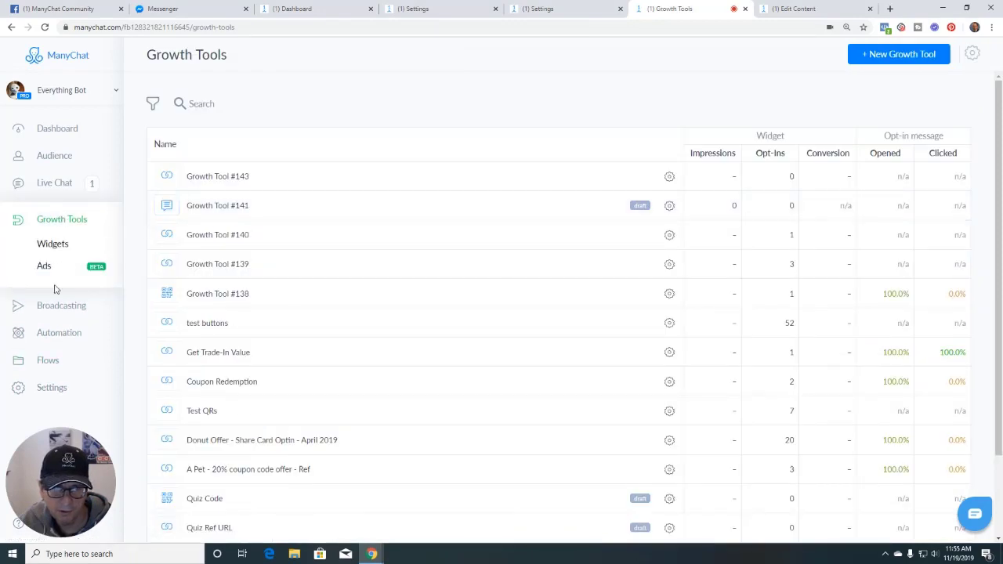
{"action": "left_click", "coordinate": [53, 362]}
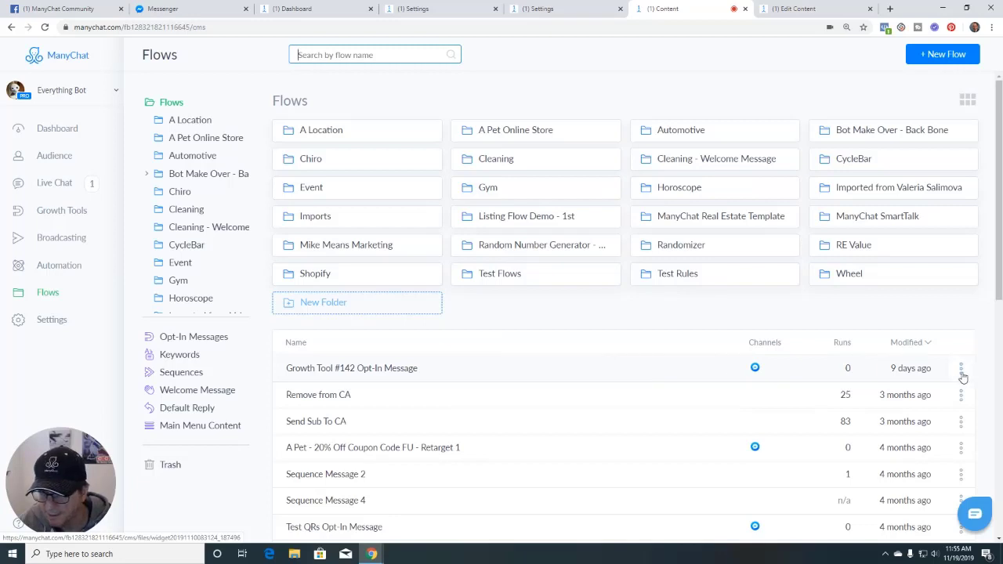
{"action": "left_click", "coordinate": [962, 373]}
{"action": "left_click", "coordinate": [896, 476]}
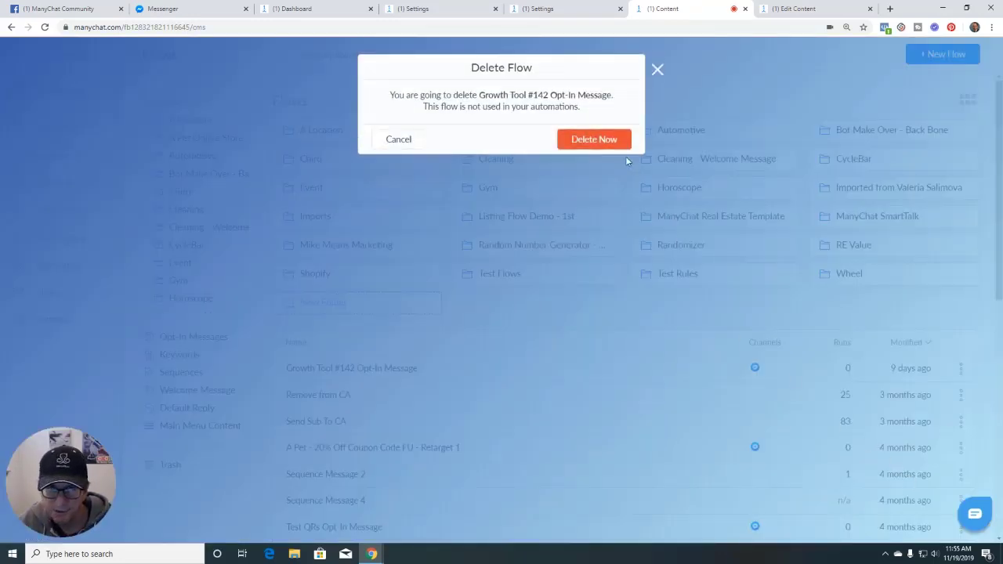
{"action": "left_click", "coordinate": [582, 141]}
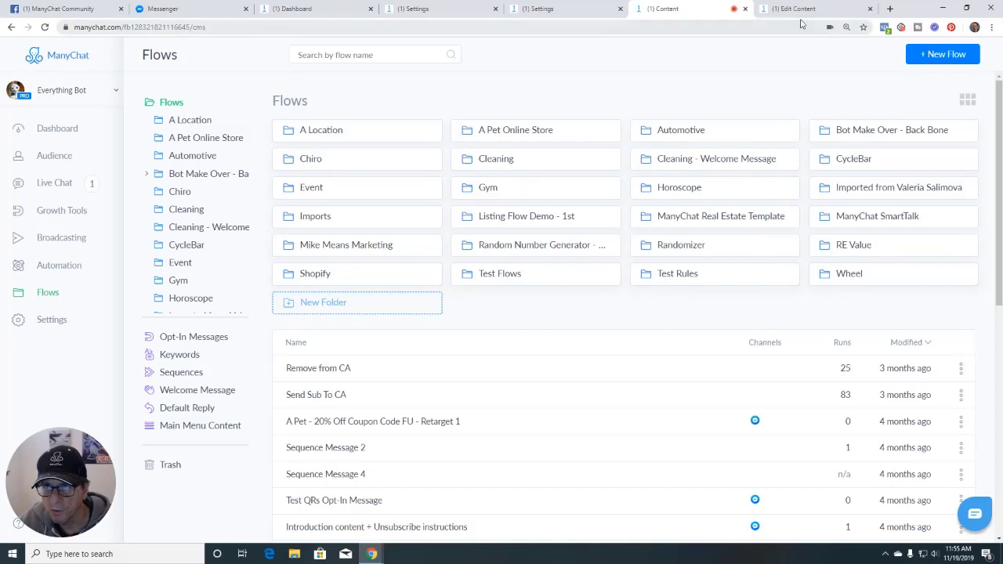
Step: Add a Messenger Ref URL growth tool trigger to the test qr now flow, left of the starting step
{"action": "left_click", "coordinate": [799, 11]}
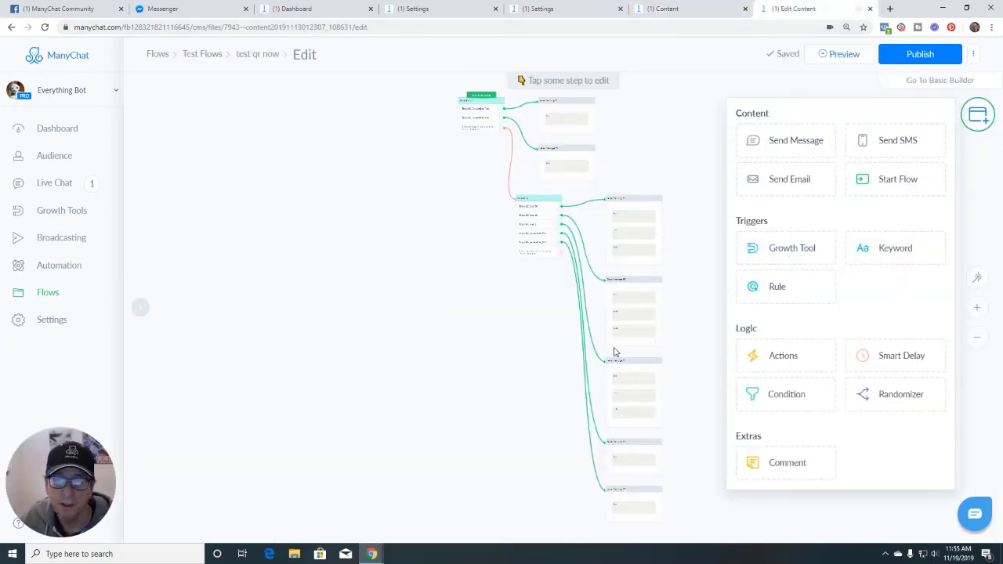
{"action": "left_click", "coordinate": [788, 249]}
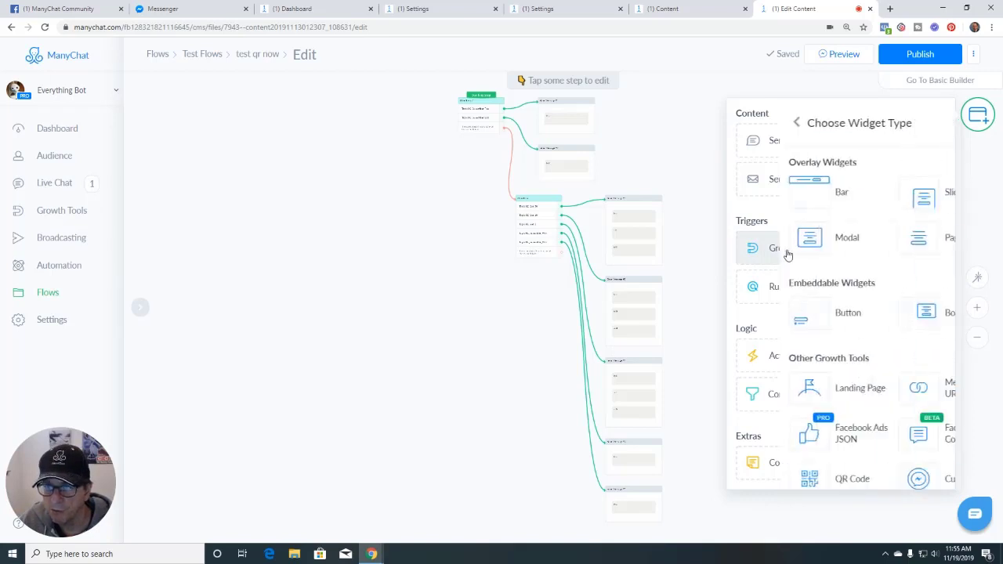
{"action": "left_click", "coordinate": [905, 393]}
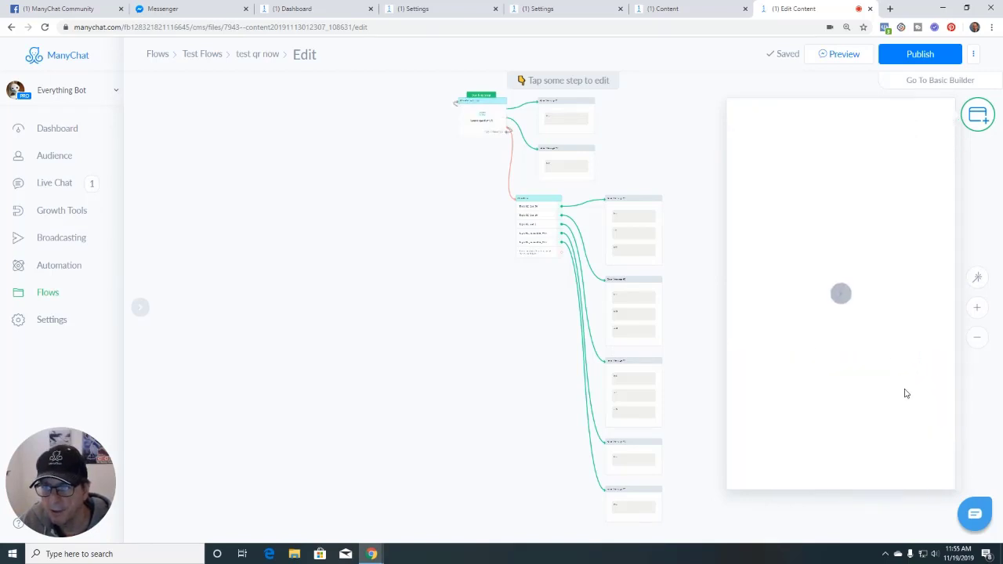
{"action": "left_click_drag", "start_coordinate": [568, 329], "coordinate": [353, 173]}
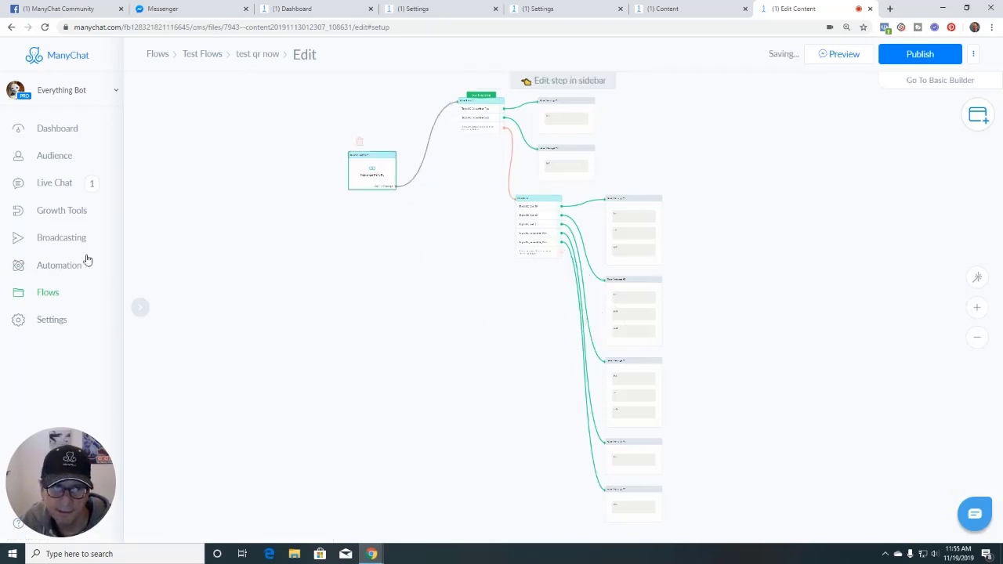
Step: Confirm Growth Tool #144 is listed in Growth Tools, then return to the test qr now flow
{"action": "left_click", "coordinate": [666, 10]}
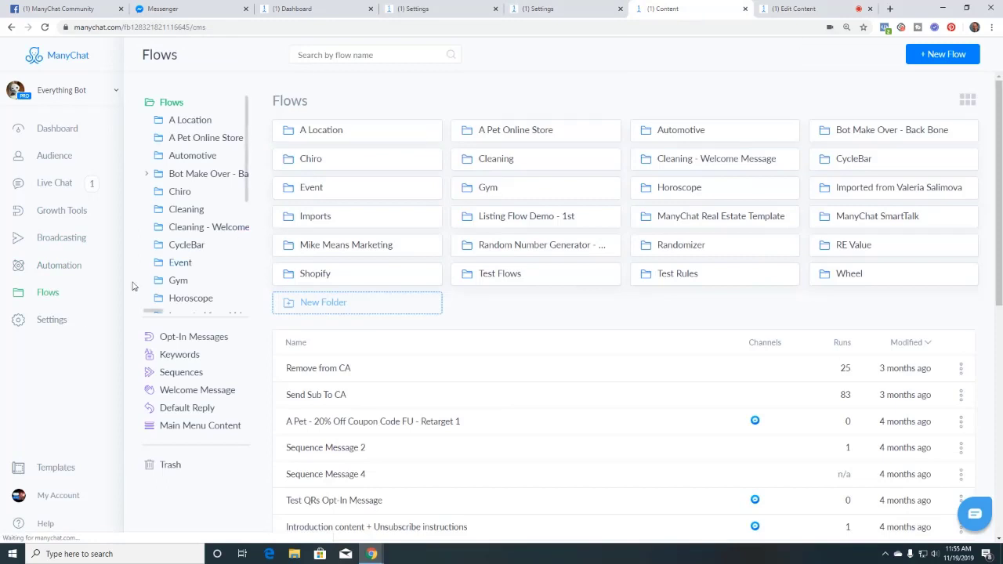
{"action": "left_click", "coordinate": [50, 127]}
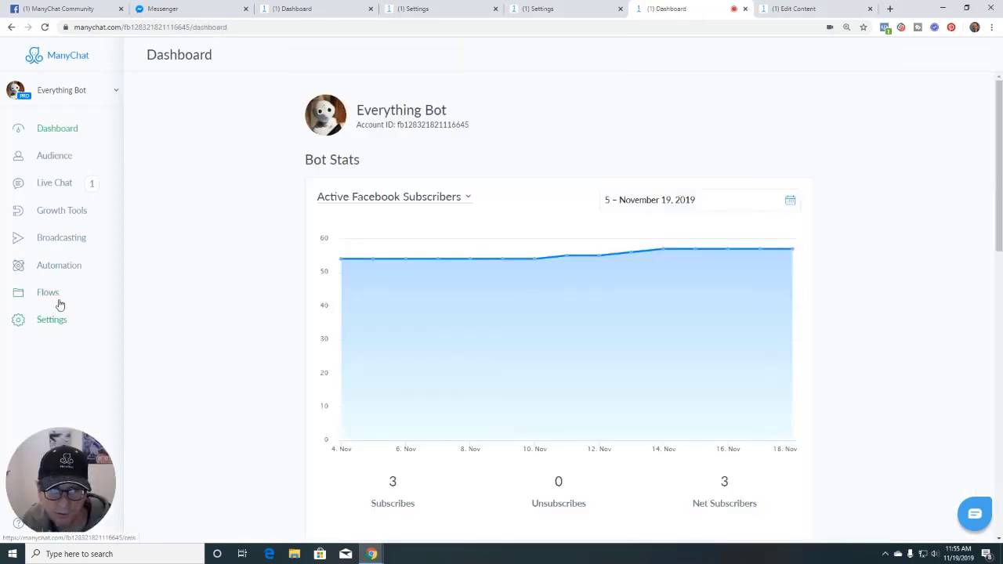
{"action": "left_click", "coordinate": [56, 296]}
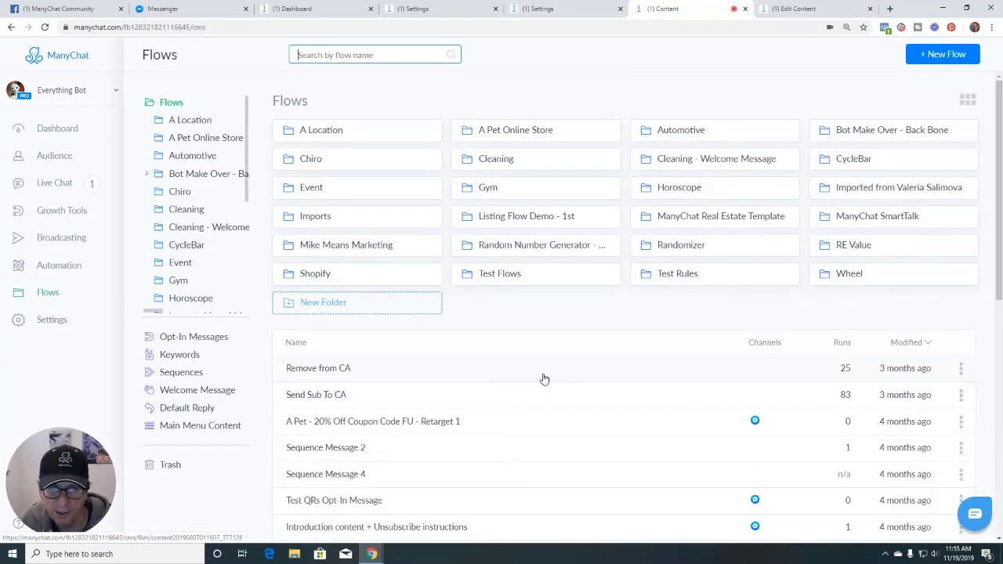
{"action": "left_click", "coordinate": [56, 216]}
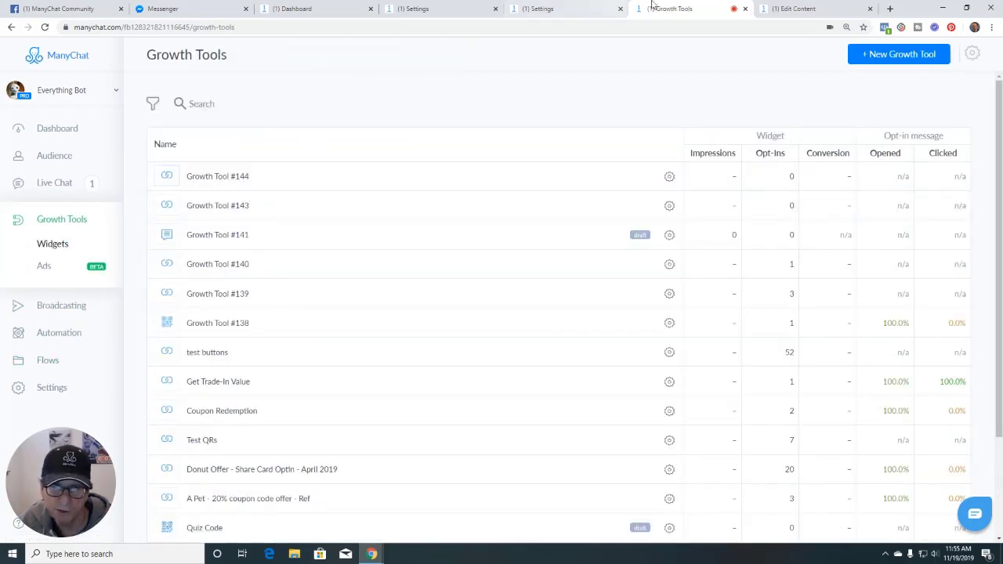
{"action": "left_click", "coordinate": [818, 9]}
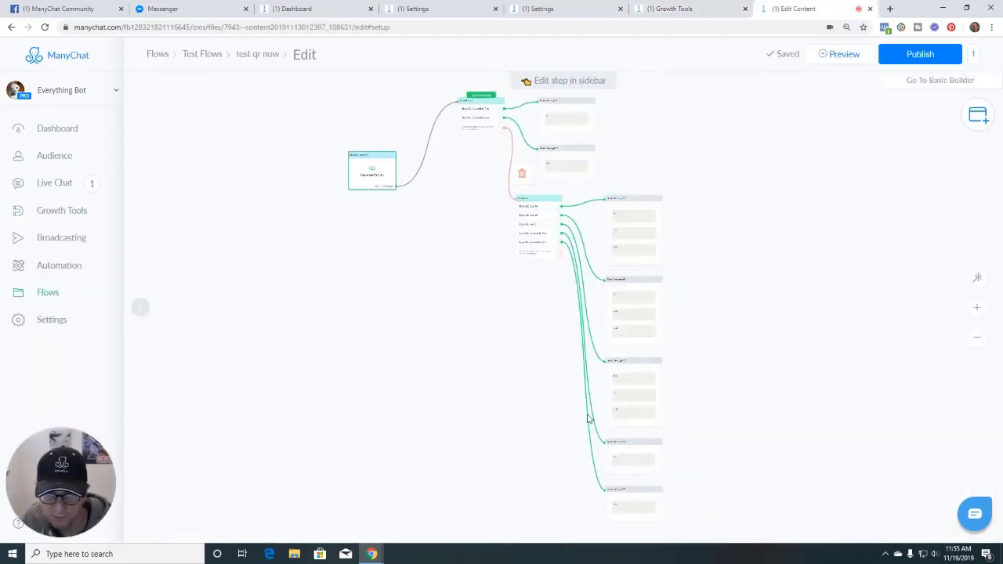
{"action": "scroll", "coordinate": [386, 177], "scroll_direction": "up", "scroll_amount": 5}
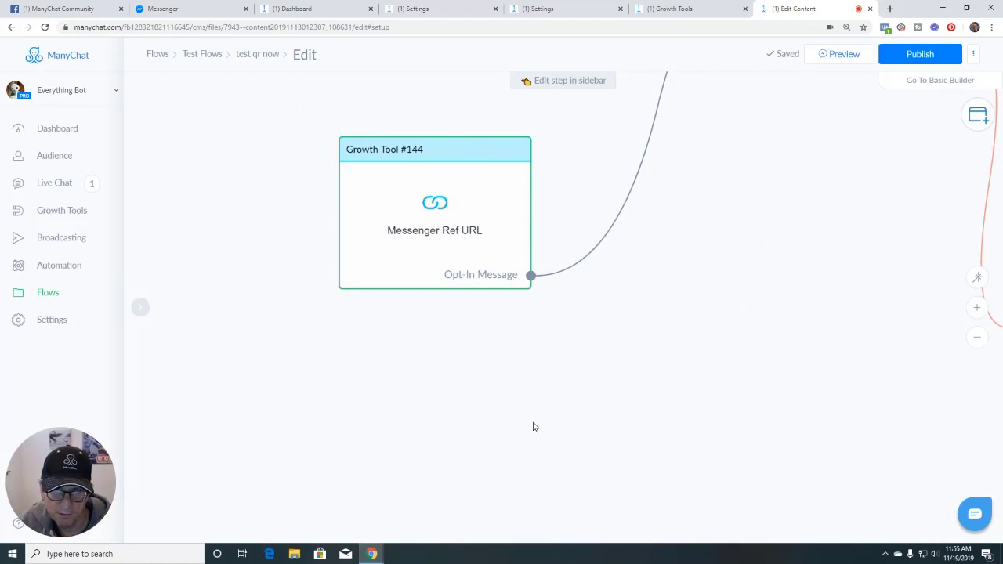
{"action": "scroll", "coordinate": [534, 426], "scroll_direction": "down", "scroll_amount": 5}
{"action": "left_click_drag", "start_coordinate": [636, 429], "coordinate": [494, 391]}
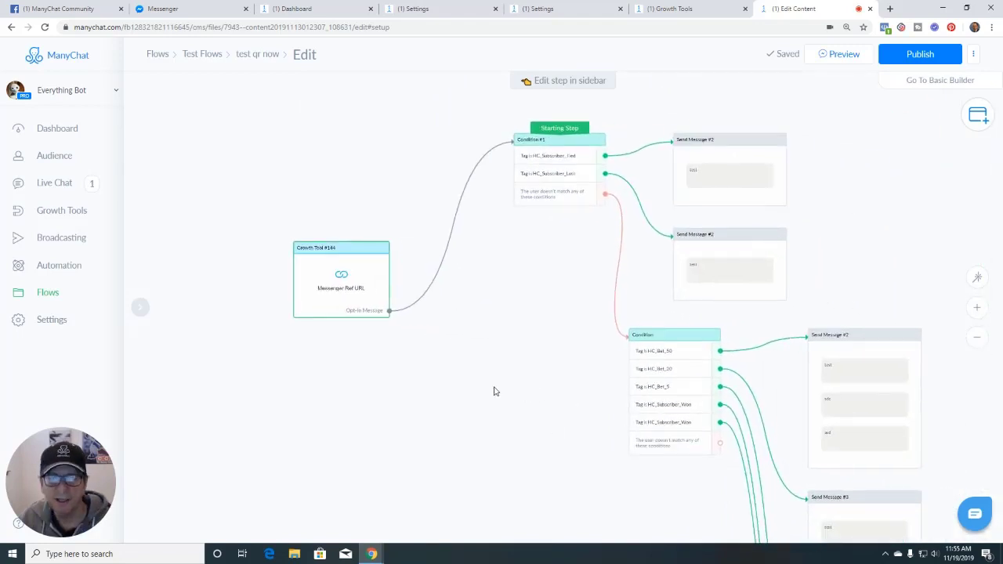